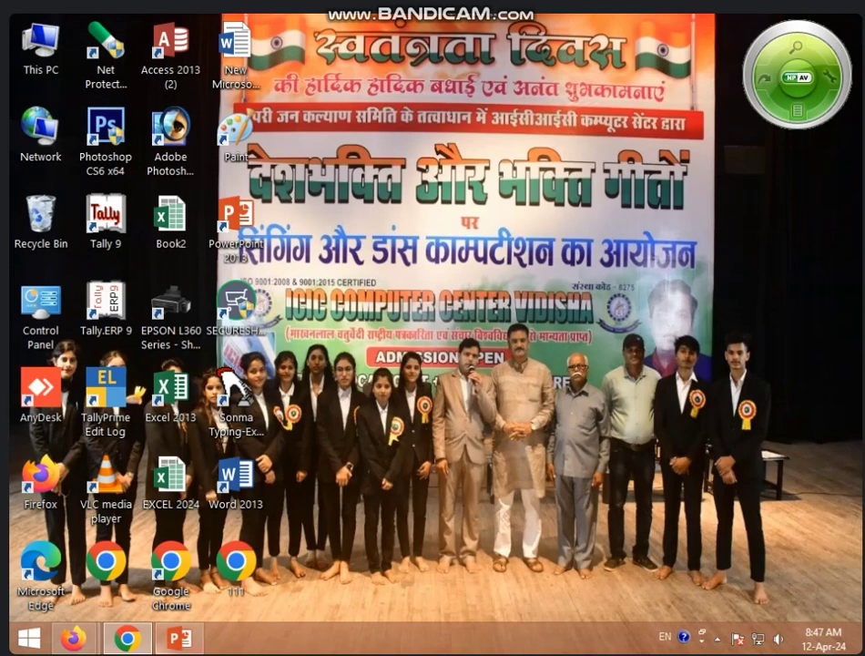
Hyperlink 'Savitribai Phule' on slide 4 to the workbook '1.00 TO 1.30 EXCEL.xlsx'.
{"action": "left_click", "coordinate": [179, 638]}
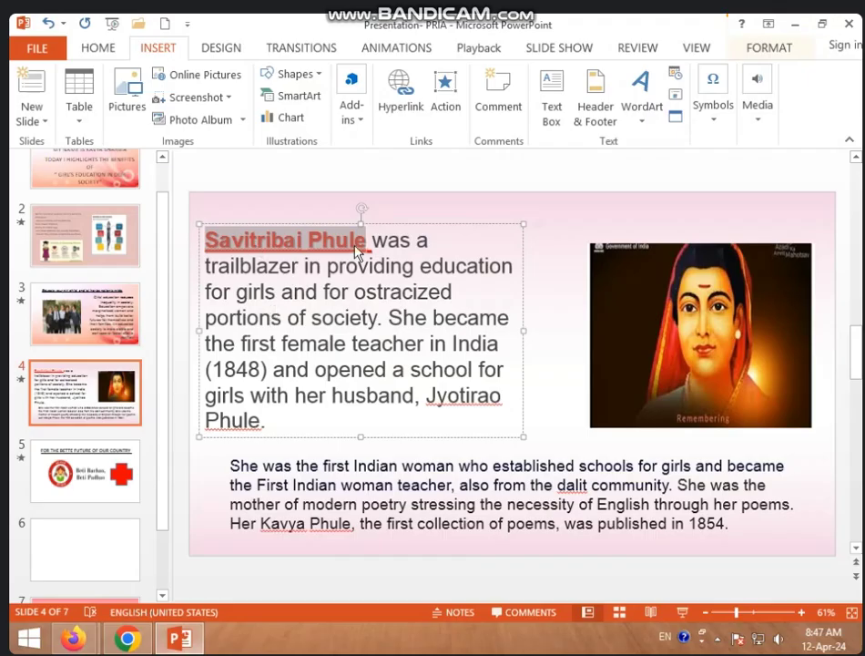
{"action": "left_click", "coordinate": [397, 102]}
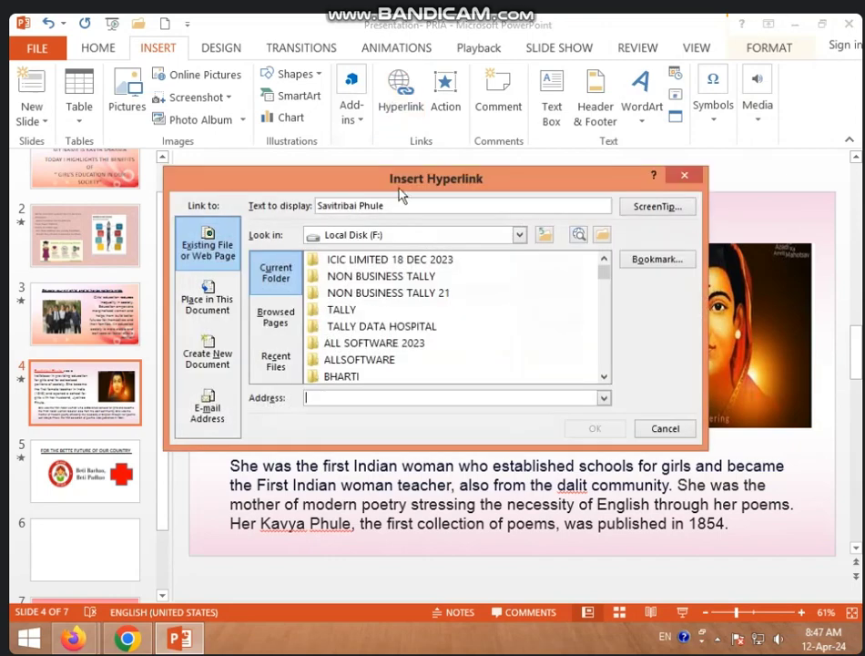
{"action": "left_click", "coordinate": [601, 234]}
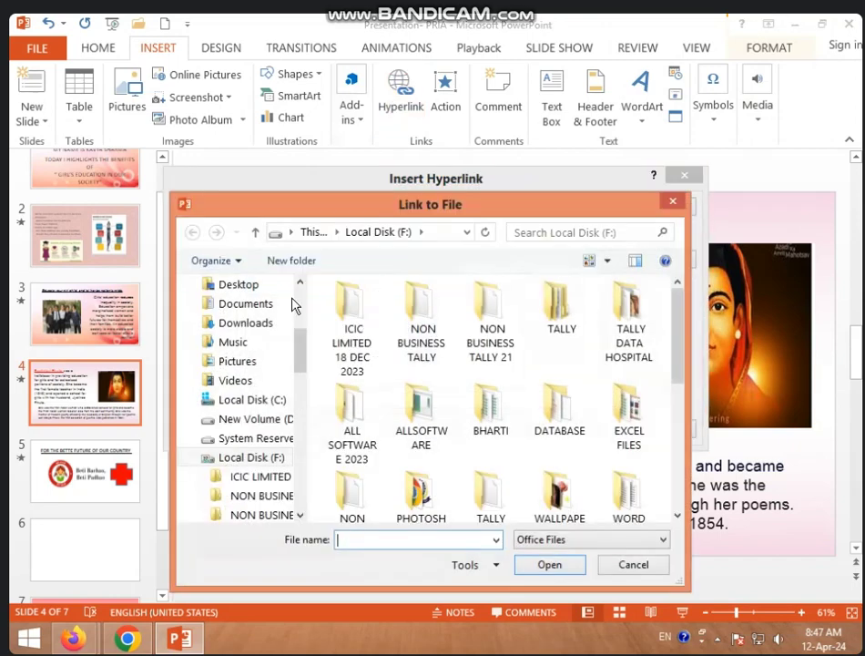
{"action": "left_click", "coordinate": [238, 284]}
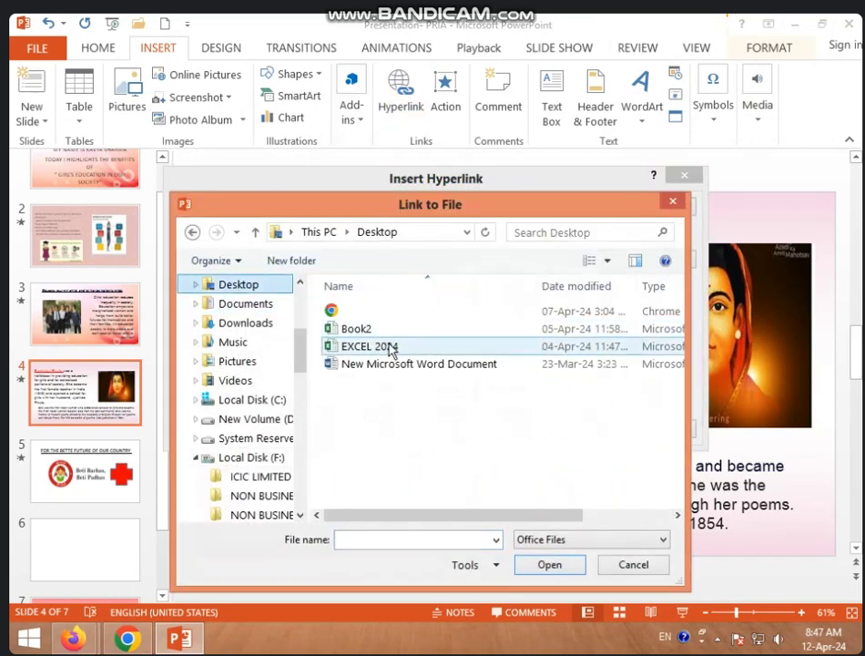
{"action": "left_click", "coordinate": [337, 311]}
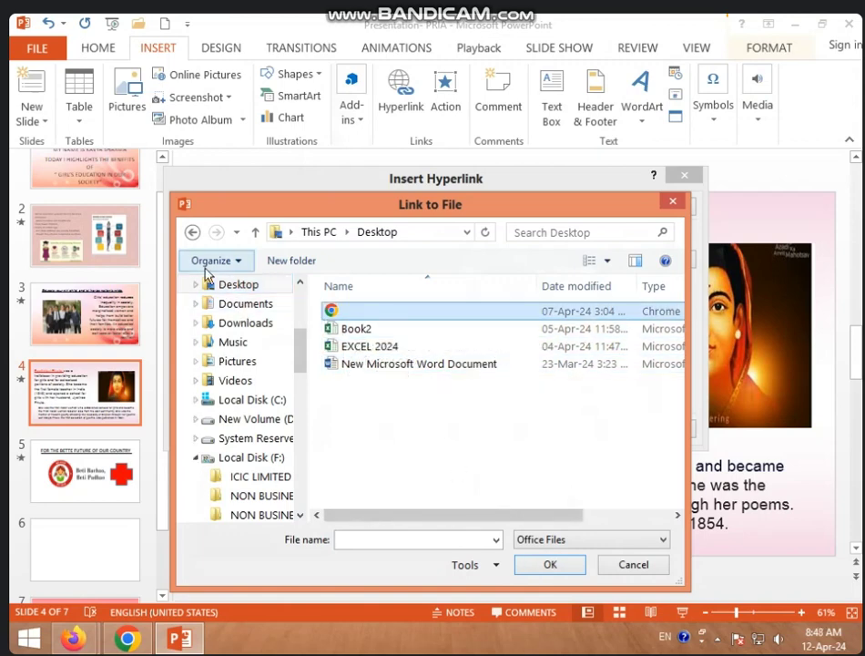
{"action": "left_click", "coordinate": [192, 233]}
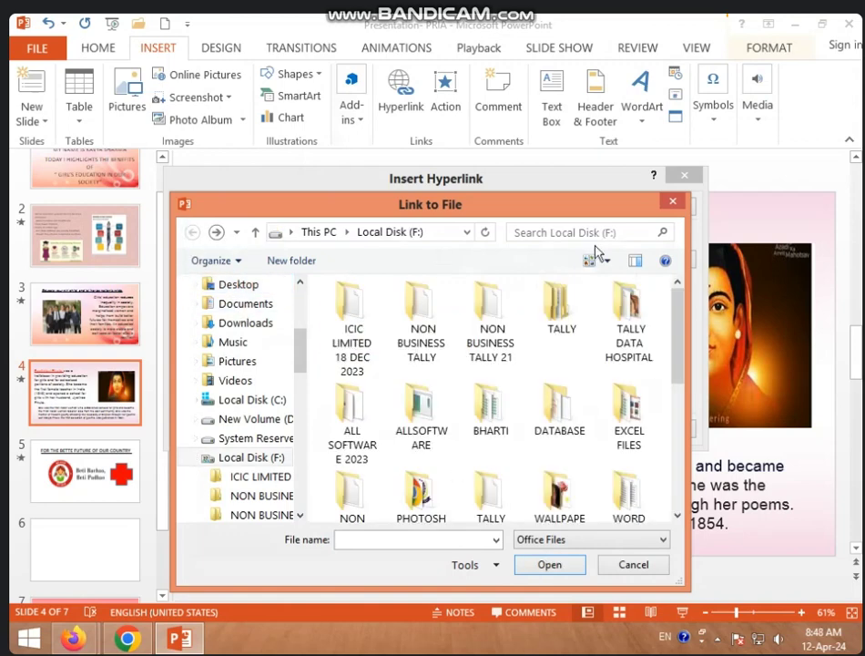
{"action": "left_click", "coordinate": [672, 203]}
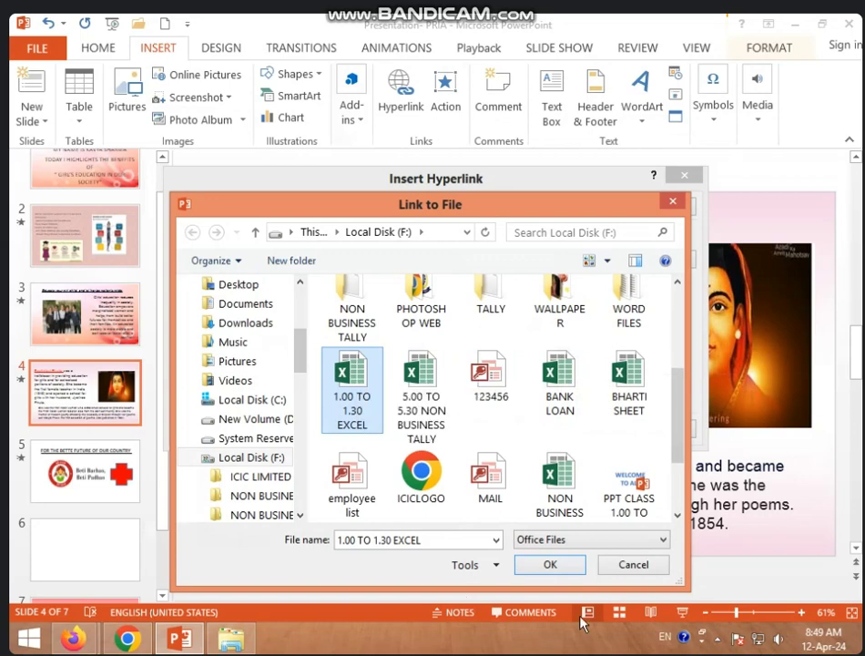
{"action": "left_click", "coordinate": [537, 570]}
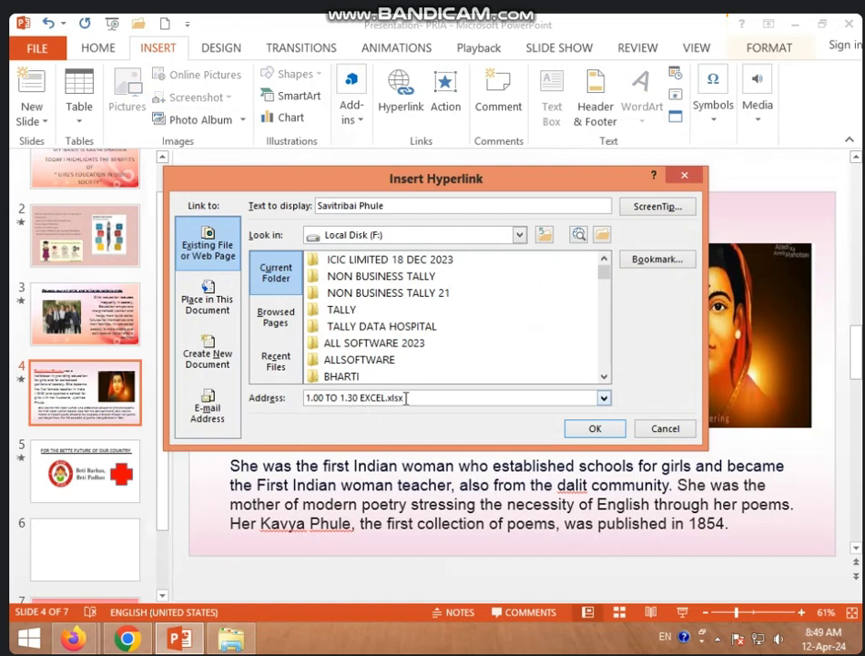
{"action": "left_click", "coordinate": [596, 429]}
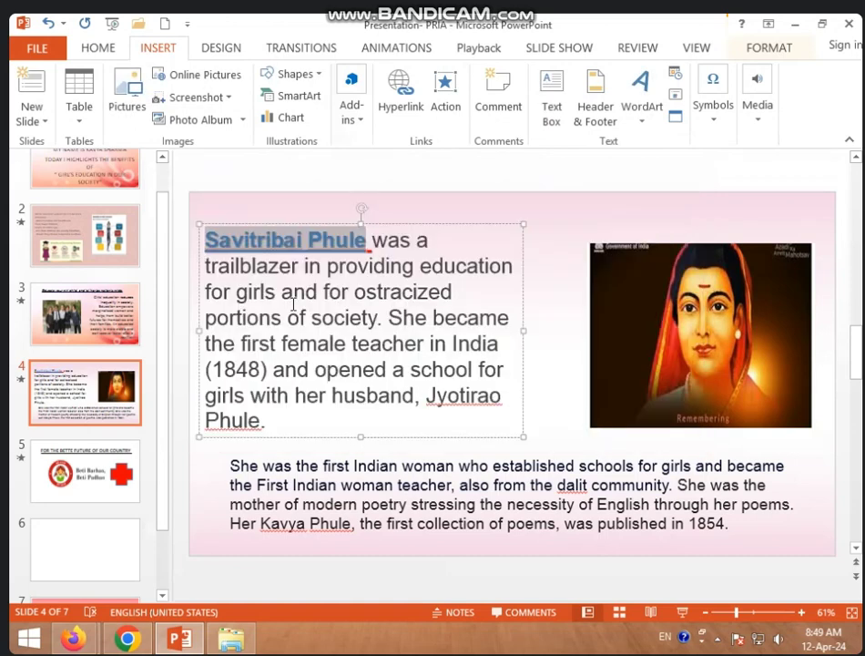
{"action": "left_click", "coordinate": [352, 344]}
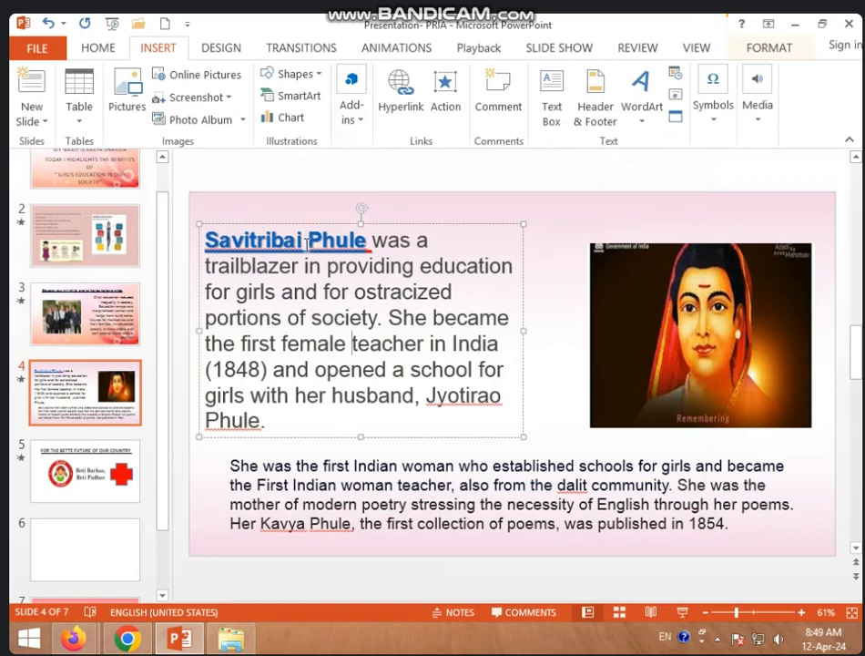
{"action": "left_click", "coordinate": [323, 292]}
{"action": "left_click", "coordinate": [283, 239]}
{"action": "left_click", "coordinate": [574, 252]}
{"action": "left_click", "coordinate": [354, 240]}
{"action": "triple_click", "coordinate": [284, 240]}
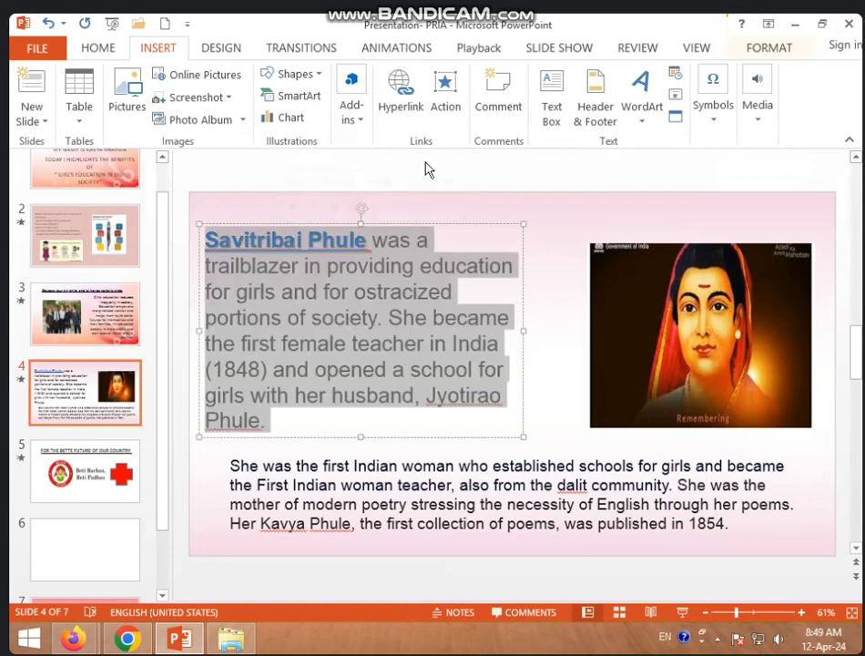
{"action": "left_click", "coordinate": [440, 265]}
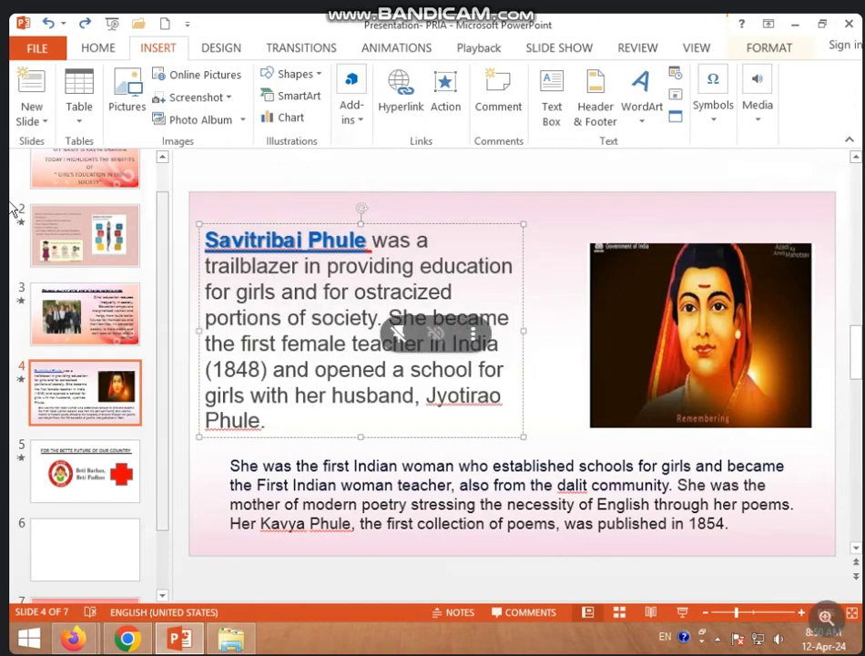
{"action": "left_click", "coordinate": [450, 117]}
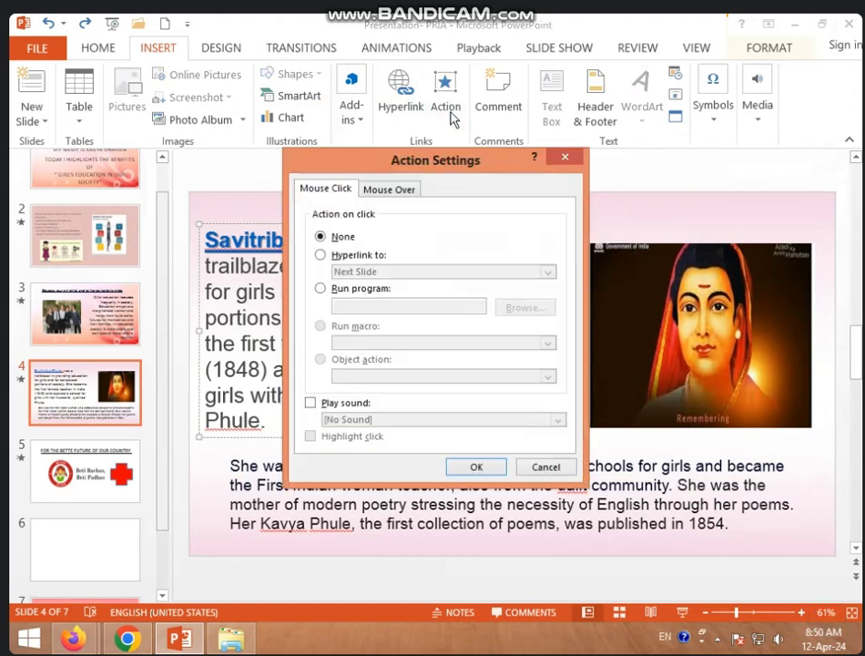
{"action": "left_click", "coordinate": [321, 255]}
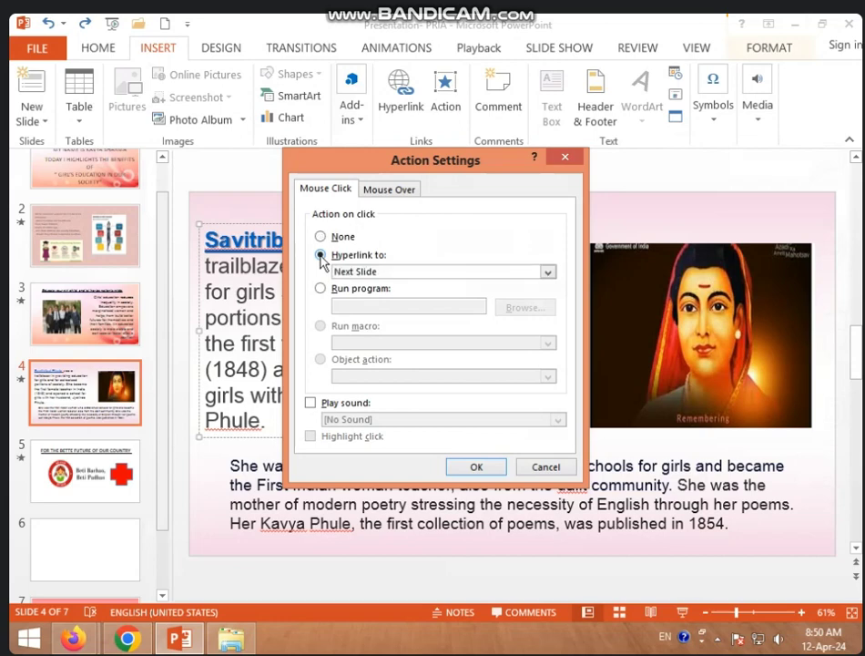
{"action": "left_click", "coordinate": [548, 272]}
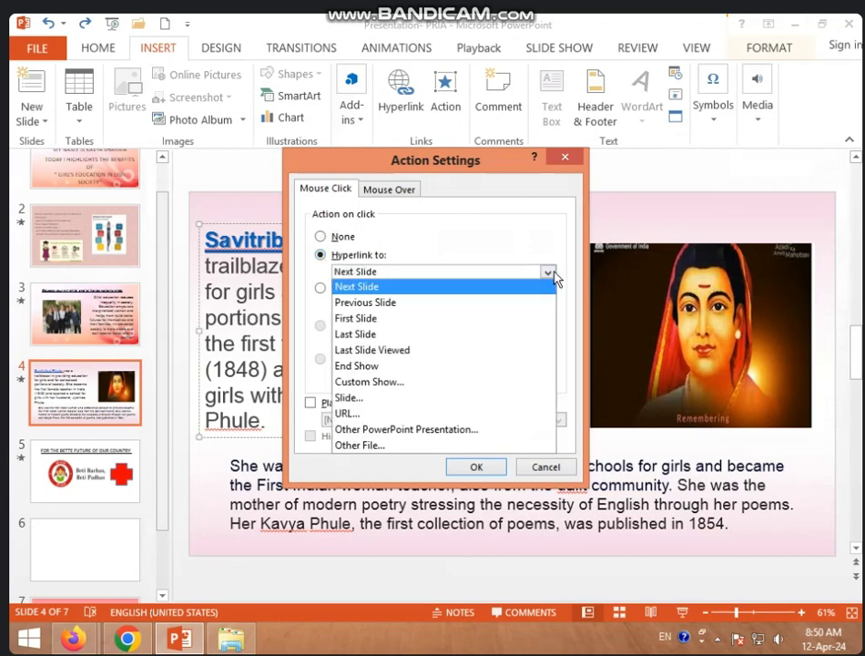
{"action": "left_click", "coordinate": [374, 447]}
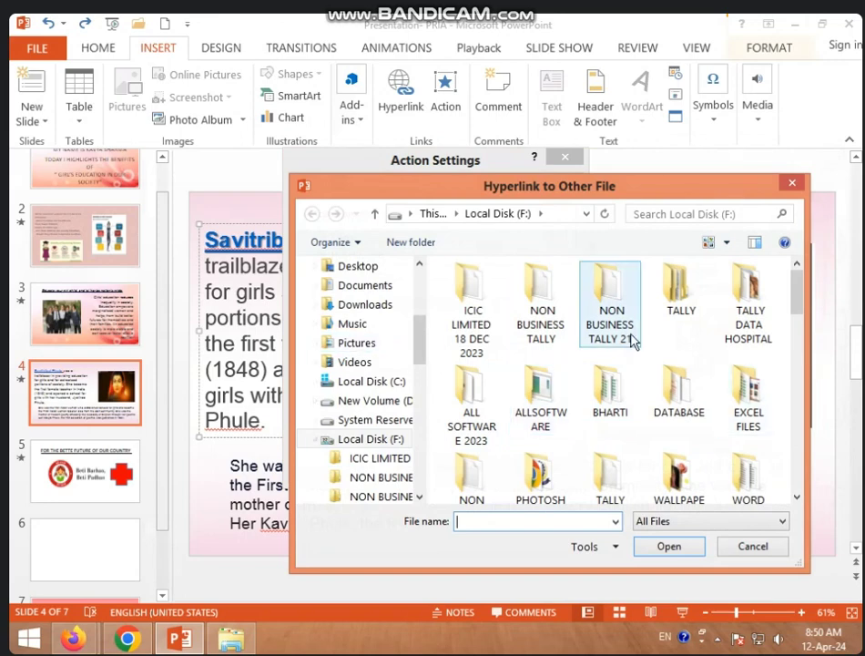
{"action": "left_click", "coordinate": [777, 551]}
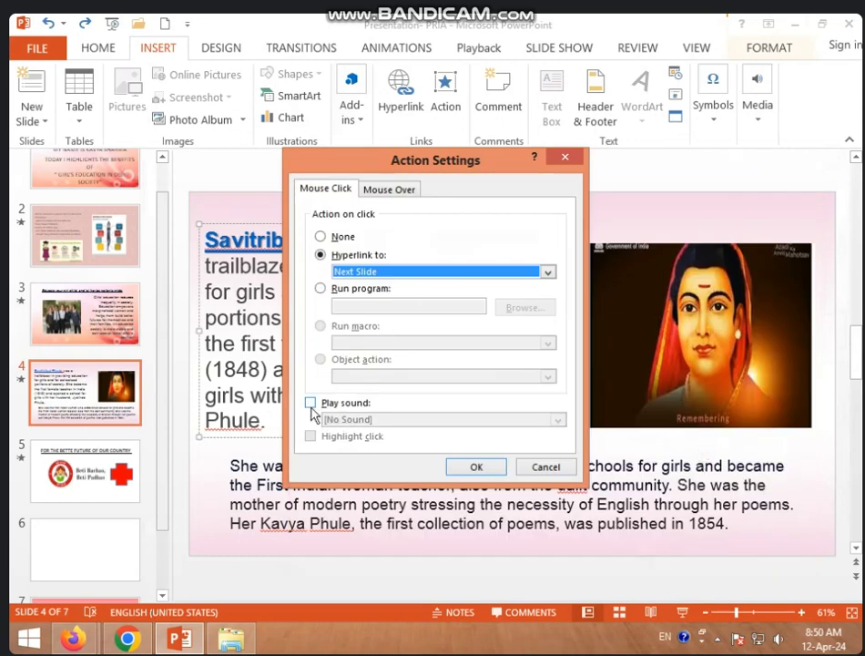
{"action": "left_click", "coordinate": [311, 404]}
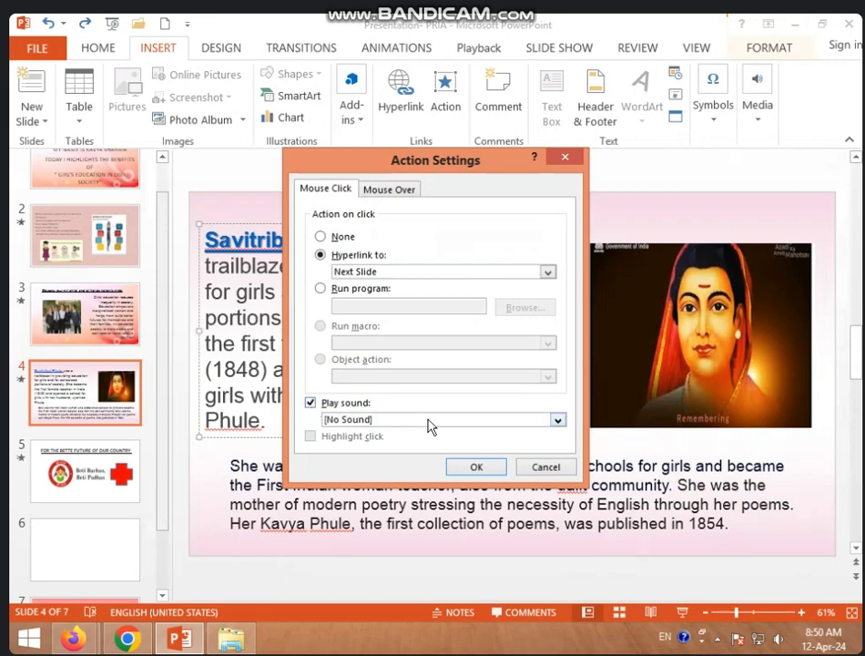
{"action": "left_click", "coordinate": [557, 421]}
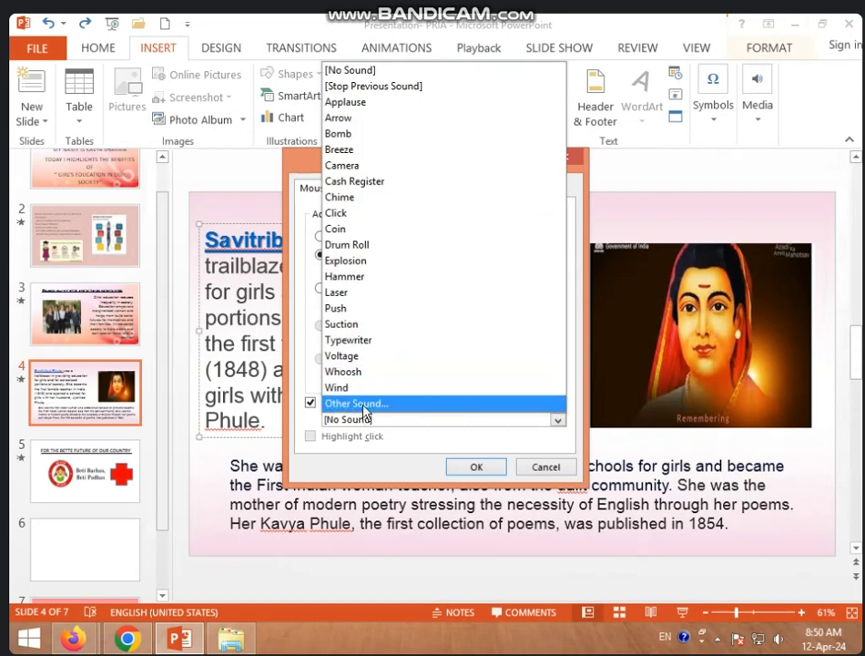
{"action": "left_click", "coordinate": [365, 404]}
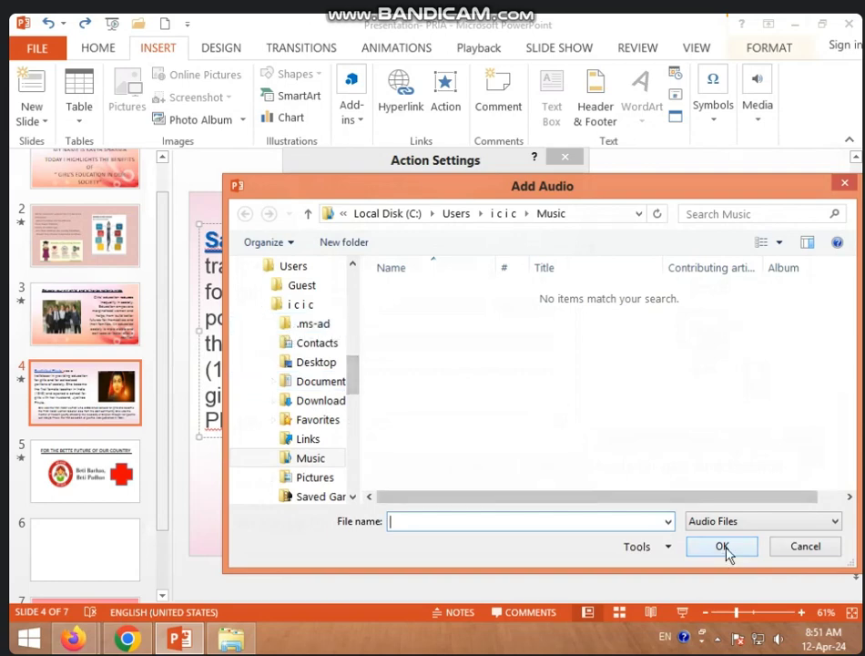
{"action": "left_click", "coordinate": [810, 551]}
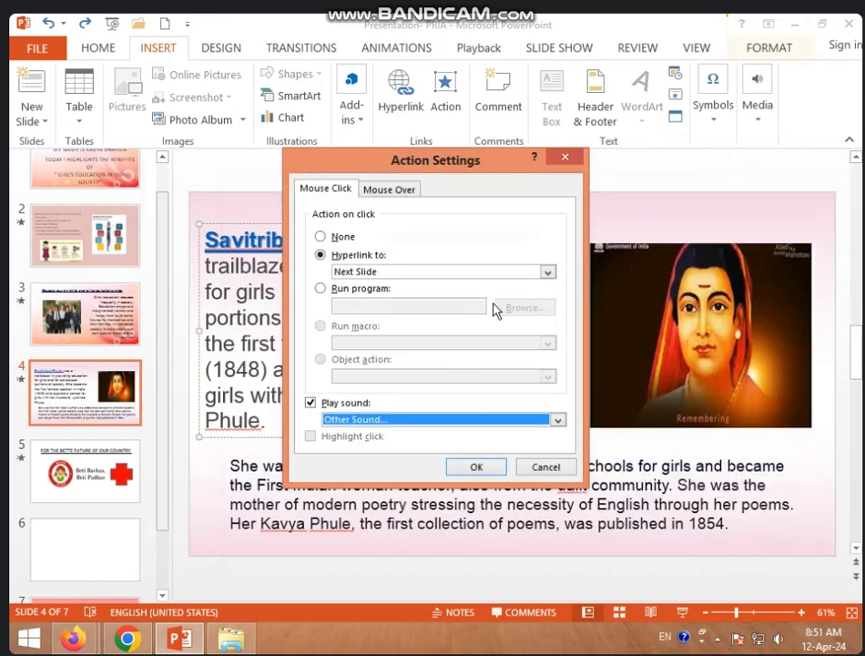
Dismiss the Action Settings dialog and select the word 'Savitribai' in the slide 4 paragraph.
{"action": "left_click", "coordinate": [546, 466]}
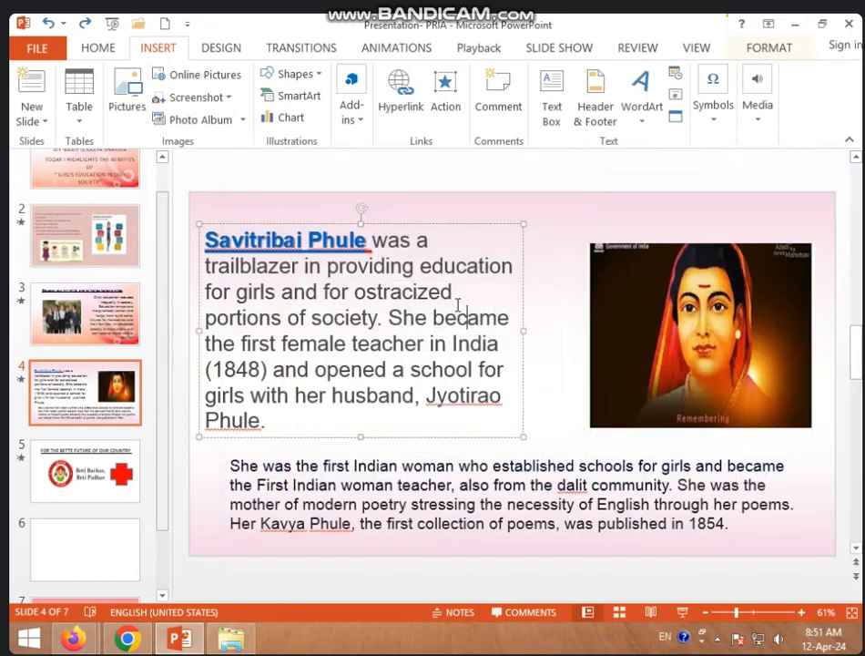
{"action": "left_click", "coordinate": [449, 202]}
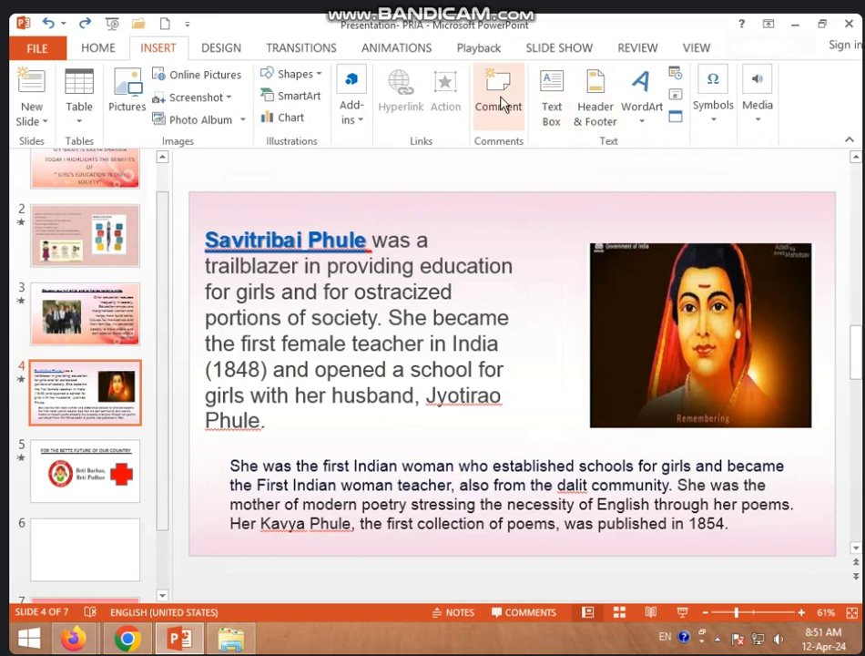
{"action": "left_click", "coordinate": [289, 244]}
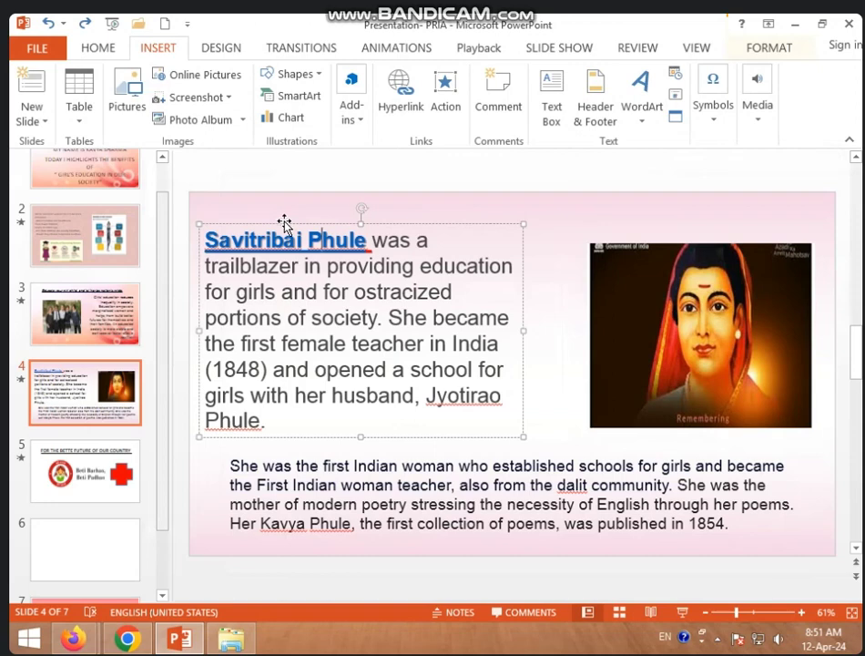
{"action": "left_click", "coordinate": [210, 242]}
{"action": "left_click_drag", "start_coordinate": [206, 242], "coordinate": [302, 243]}
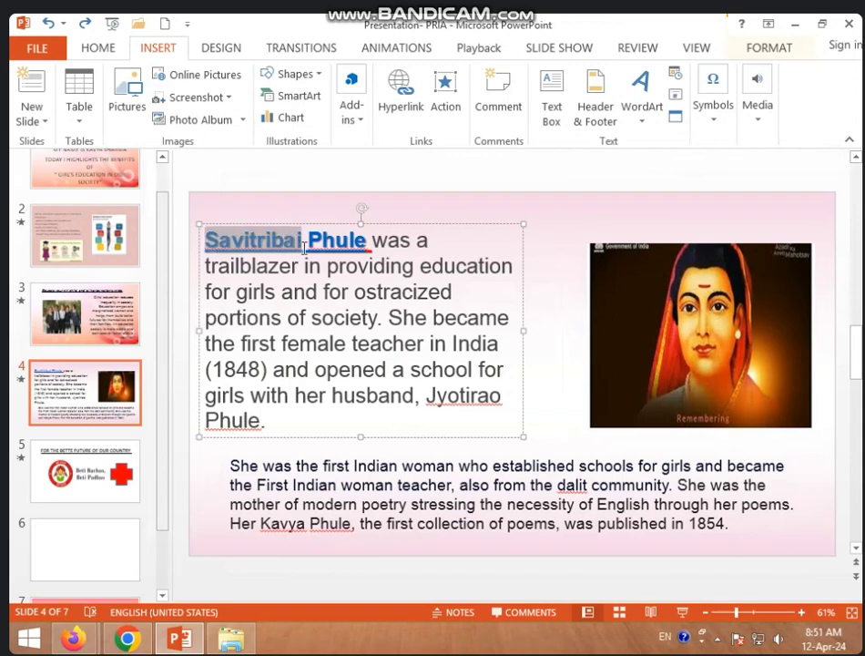
Attach a comment to Savitribai stating she is the founder of girls' education in India.
{"action": "left_click", "coordinate": [488, 96]}
{"action": "type", "text": "s"}
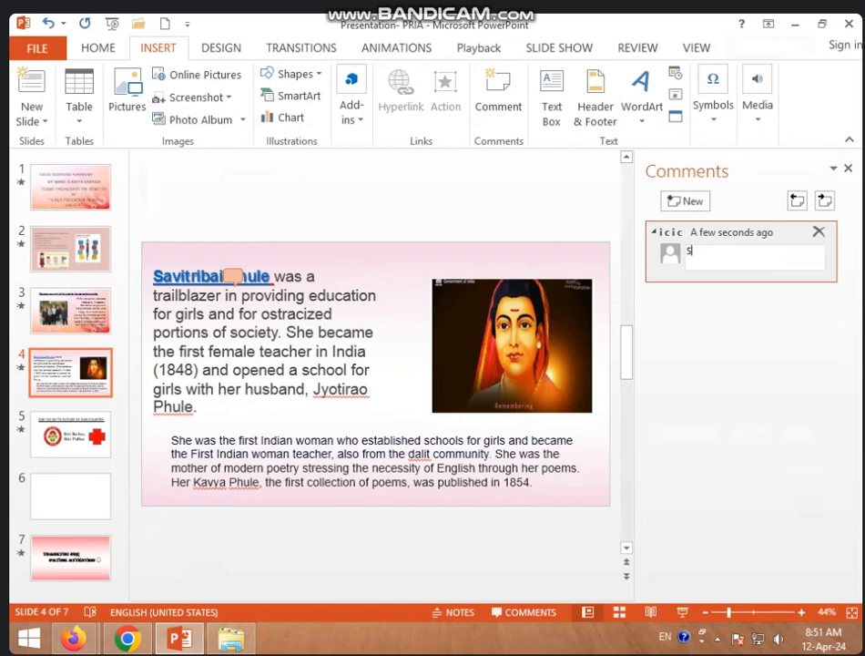
{"action": "type", "text": "HW"}
{"action": "type", "text": "THE"}
{"action": "type", "text": "OUNDER"}
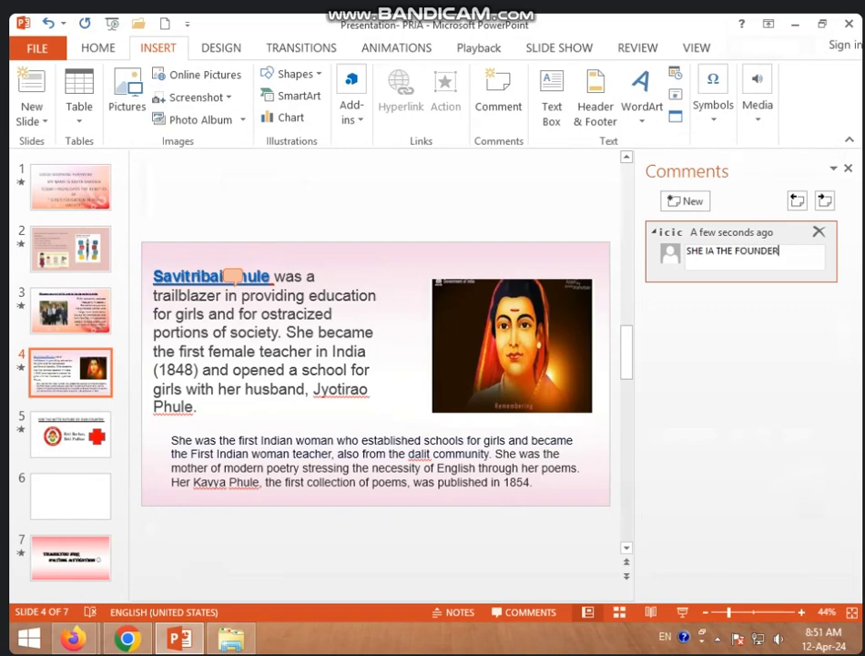
{"action": "type", "text": "IRLS"}
{"action": "type", "text": " EDIUCATIO"}
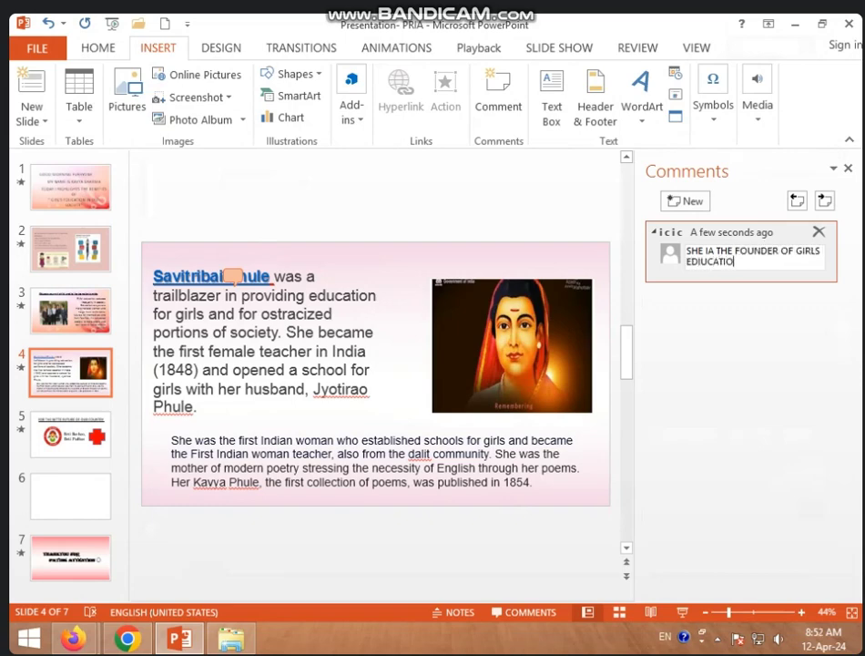
{"action": "type", "text": "N IN"}
{"action": "key", "text": "BackSpace"}
{"action": "key", "text": "BackSpace"}
{"action": "left_click", "coordinate": [712, 250]}
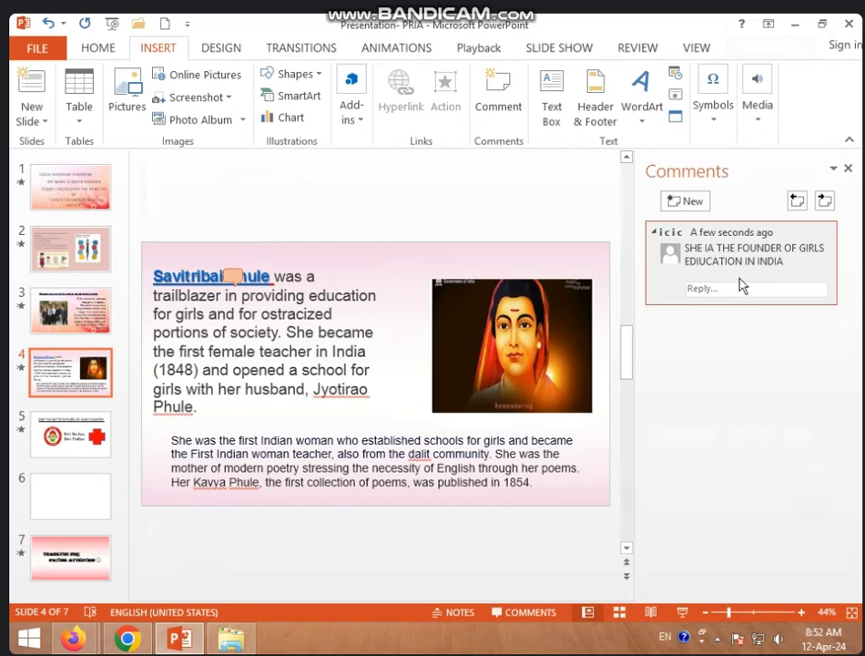
Correct the comment's typo by replacing the mistyped A with S.
{"action": "triple_click", "coordinate": [745, 254]}
{"action": "left_click", "coordinate": [716, 254]}
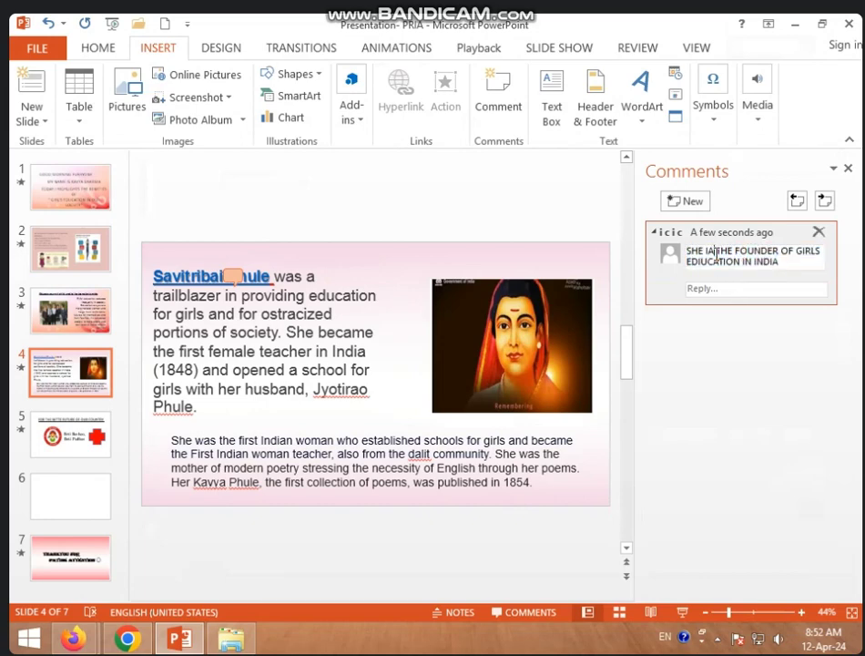
{"action": "key", "text": "BackSpace"}
{"action": "type", "text": "S"}
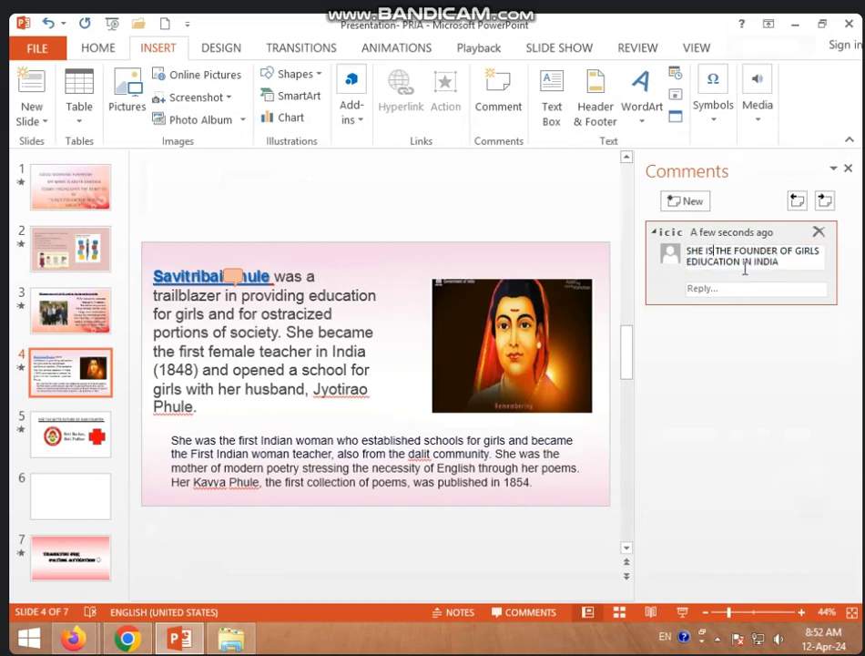
{"action": "left_click", "coordinate": [254, 296]}
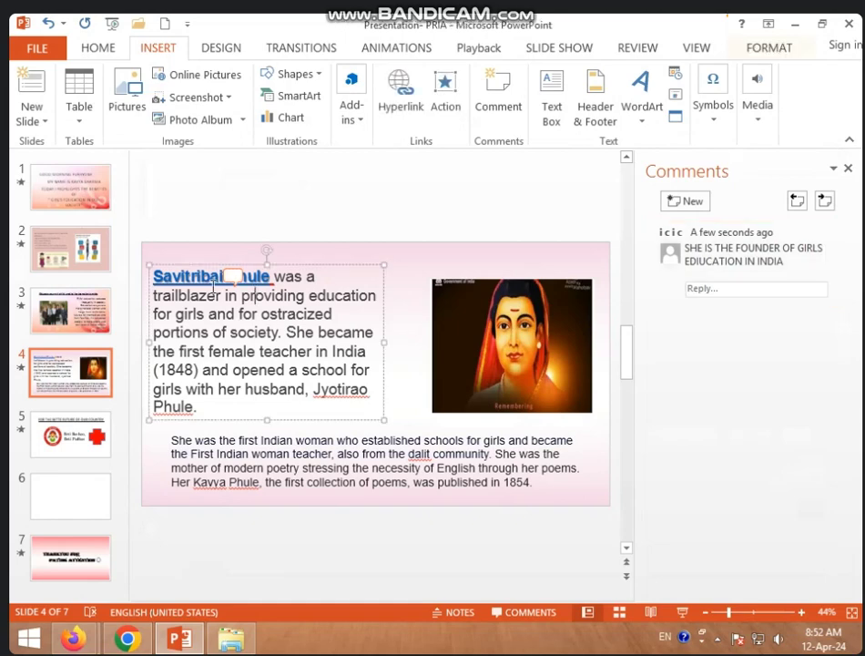
Return to slide 4 and remove the comment attached to Savitribai.
{"action": "left_click", "coordinate": [58, 241]}
{"action": "left_click", "coordinate": [58, 314]}
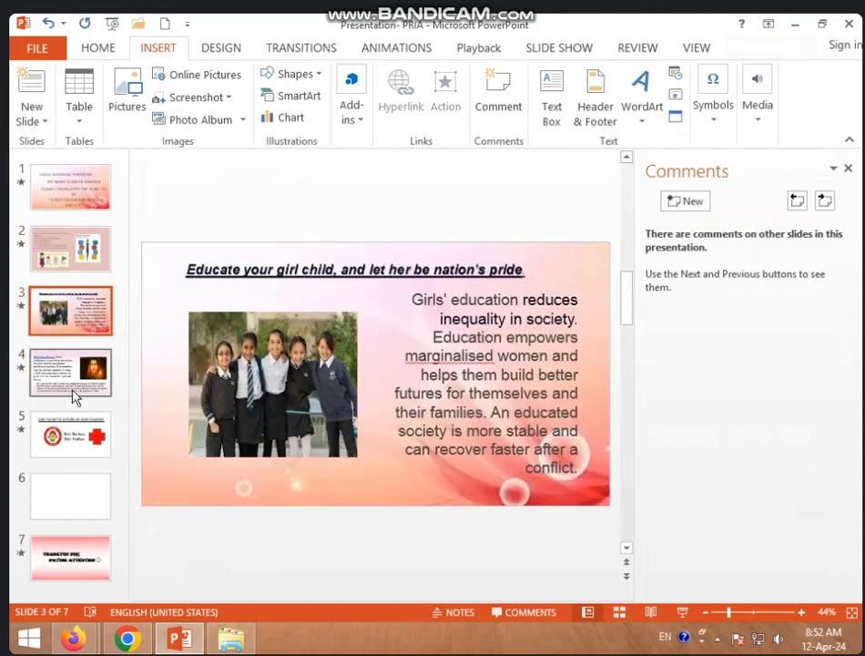
{"action": "left_click", "coordinate": [75, 383]}
{"action": "left_click", "coordinate": [233, 276]}
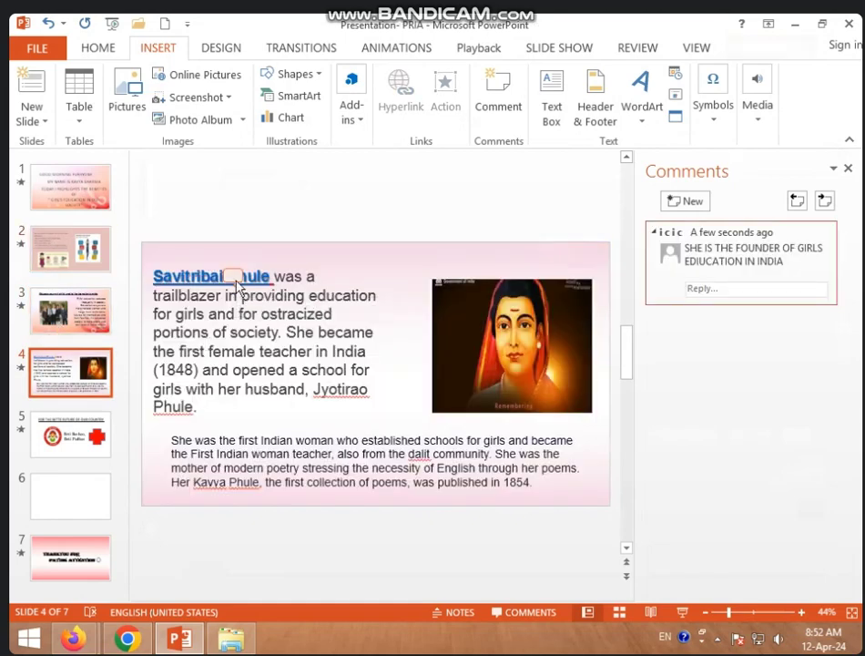
{"action": "left_click", "coordinate": [851, 171]}
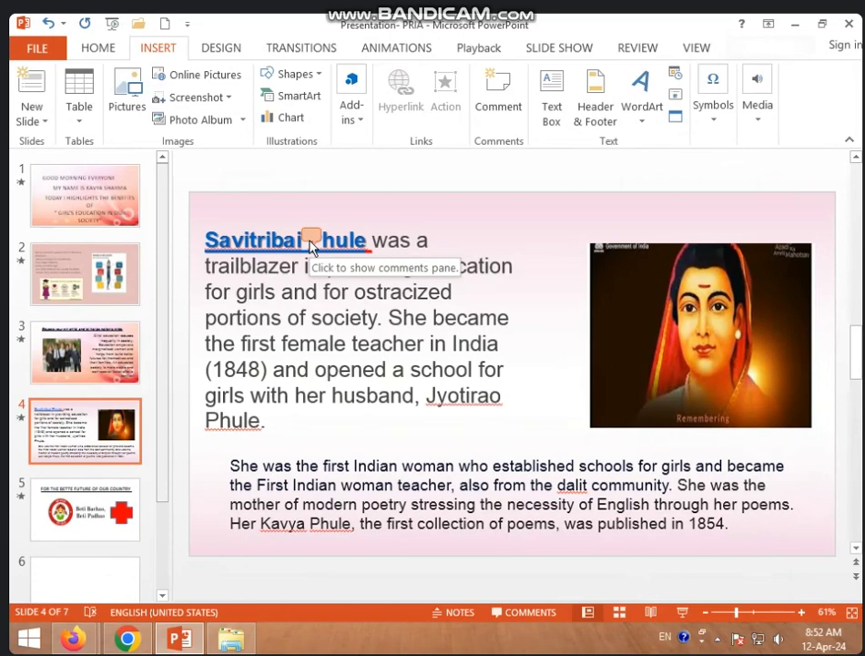
{"action": "left_click", "coordinate": [312, 242]}
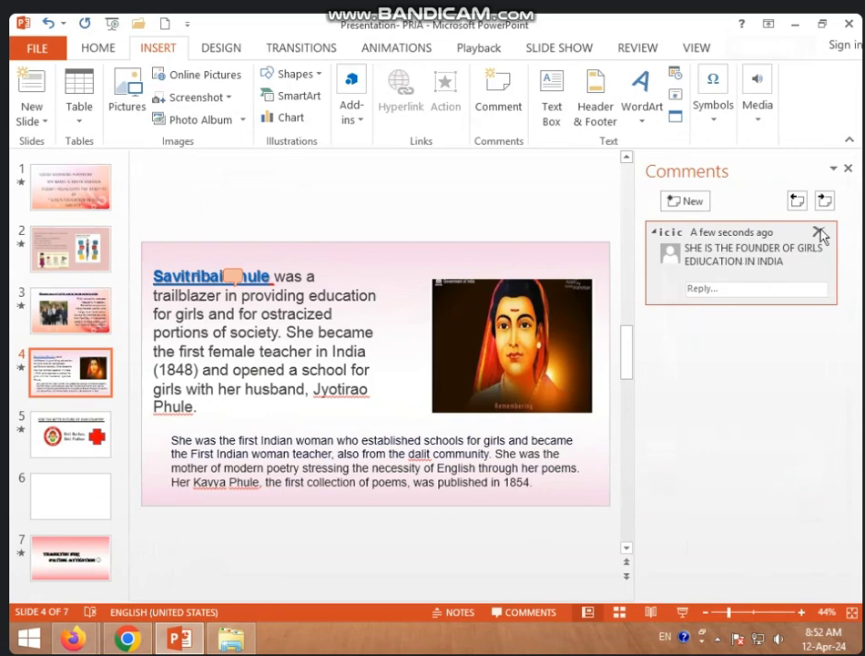
{"action": "left_click", "coordinate": [818, 233]}
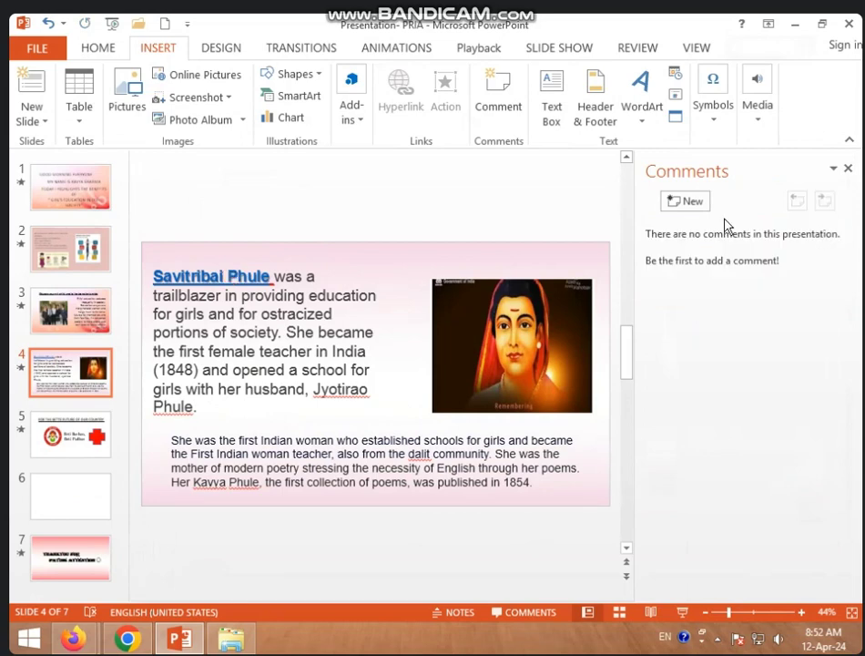
Close the Comments pane and select the blank slide 6.
{"action": "left_click", "coordinate": [847, 171]}
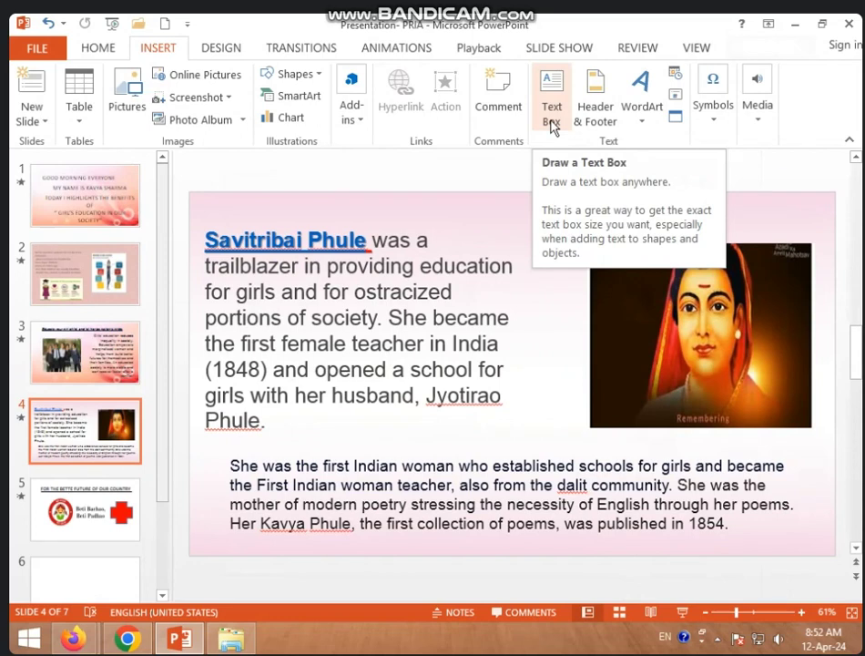
{"action": "left_click", "coordinate": [107, 581]}
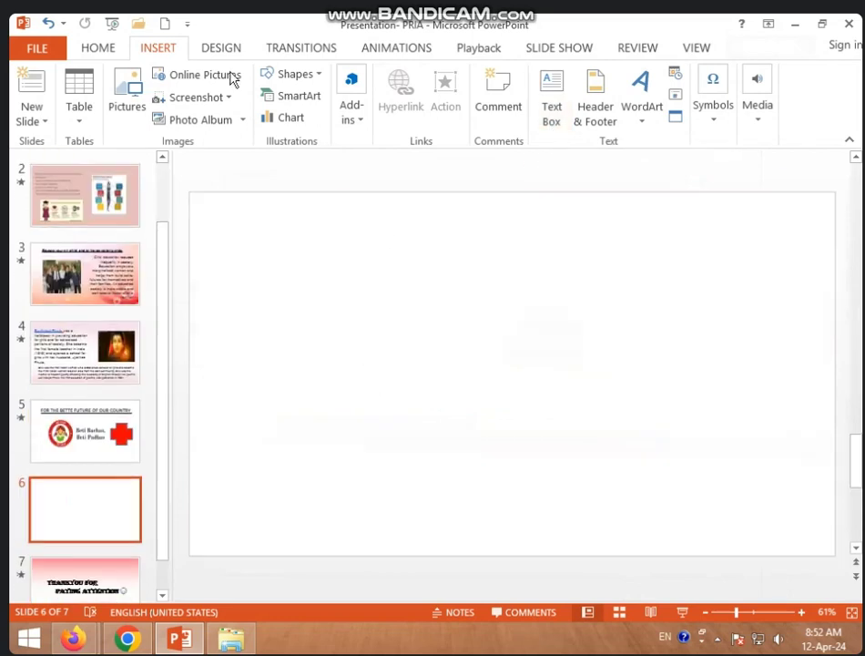
{"action": "left_click", "coordinate": [107, 49]}
{"action": "left_click", "coordinate": [153, 51]}
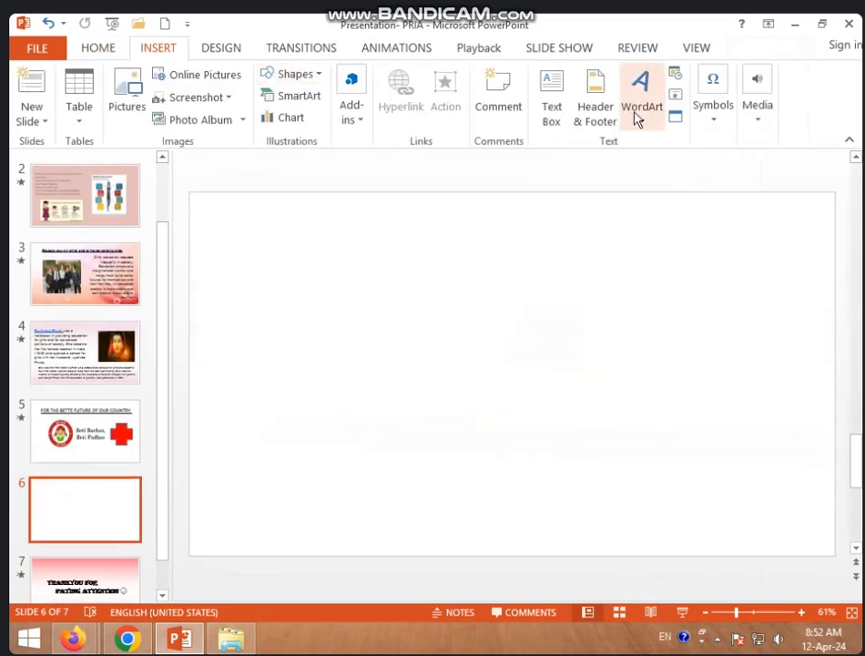
Draw a text box in the upper middle of slide 6 containing 'KHDKLJHDL'.
{"action": "left_click", "coordinate": [548, 116]}
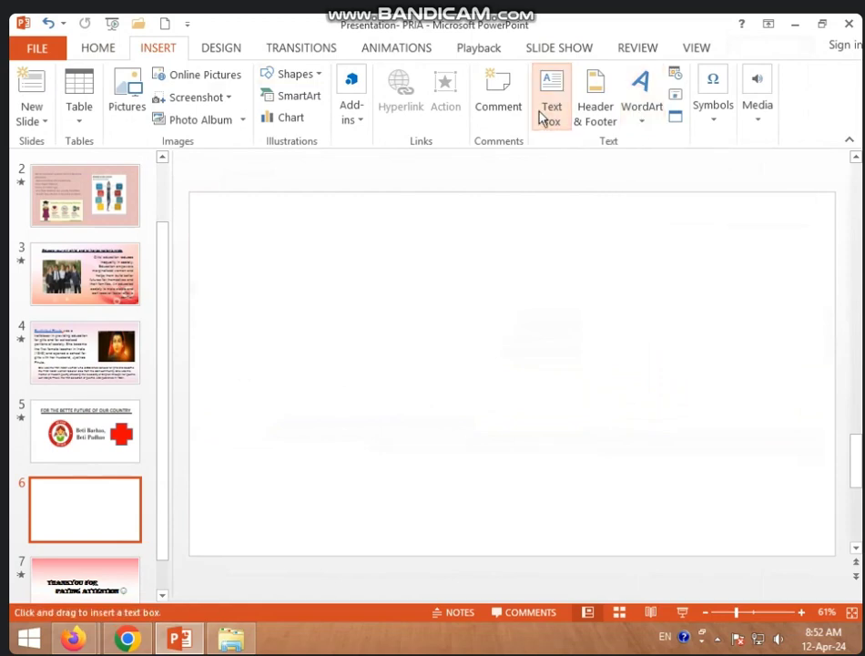
{"action": "left_click_drag", "start_coordinate": [488, 378], "coordinate": [635, 400]}
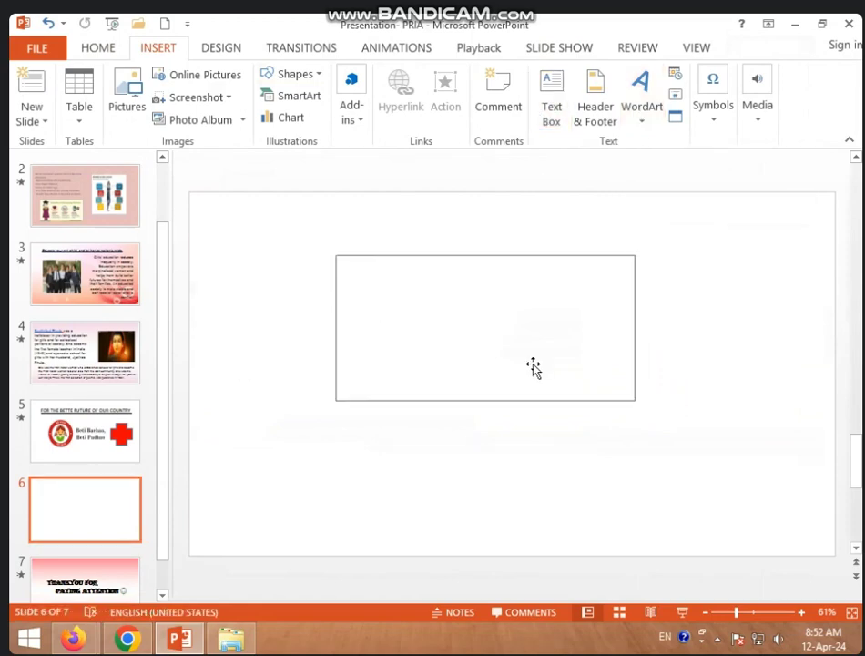
{"action": "type", "text": "KHDKLJHDL"}
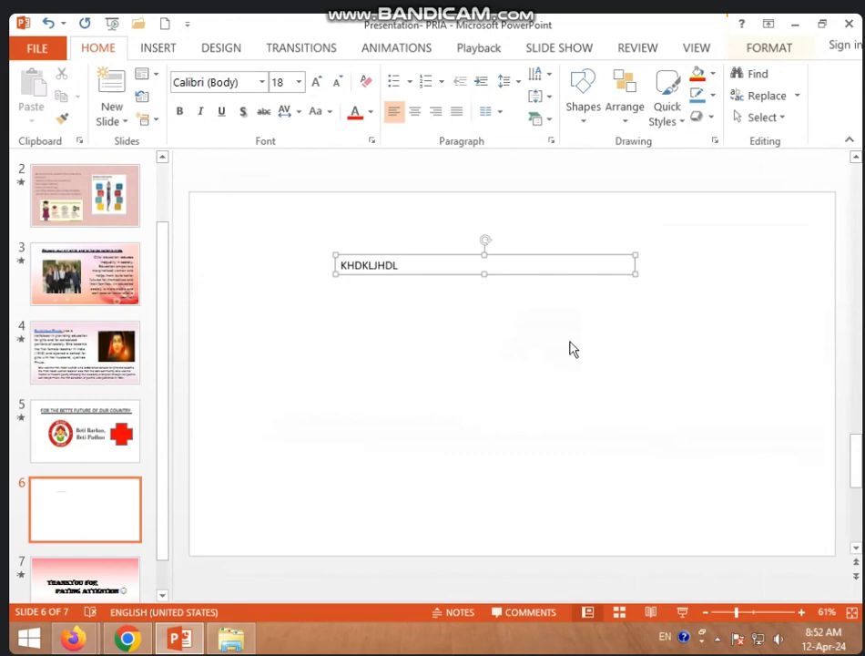
{"action": "left_click", "coordinate": [560, 301]}
Add the auto-updating date 12-Apr-24 to the slide footer.
{"action": "left_click", "coordinate": [158, 47]}
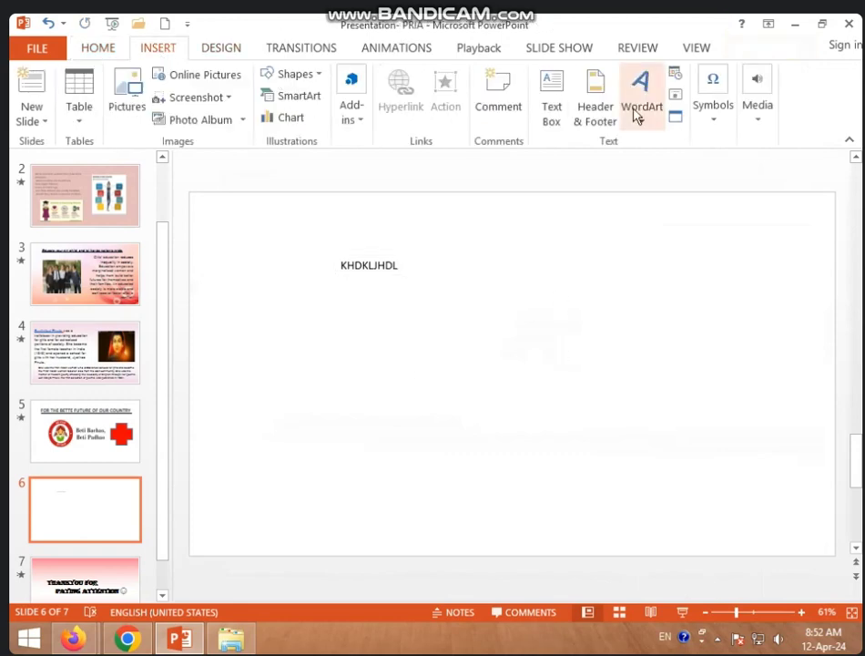
{"action": "left_click", "coordinate": [608, 126]}
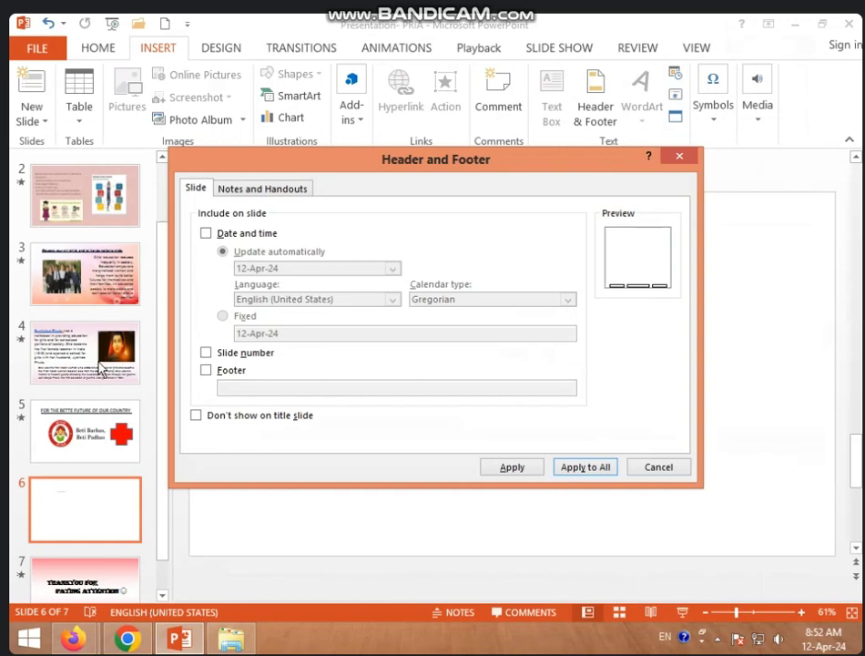
{"action": "left_click", "coordinate": [93, 304]}
{"action": "left_click", "coordinate": [662, 466]}
{"action": "left_click", "coordinate": [112, 317]}
{"action": "left_click", "coordinate": [116, 285]}
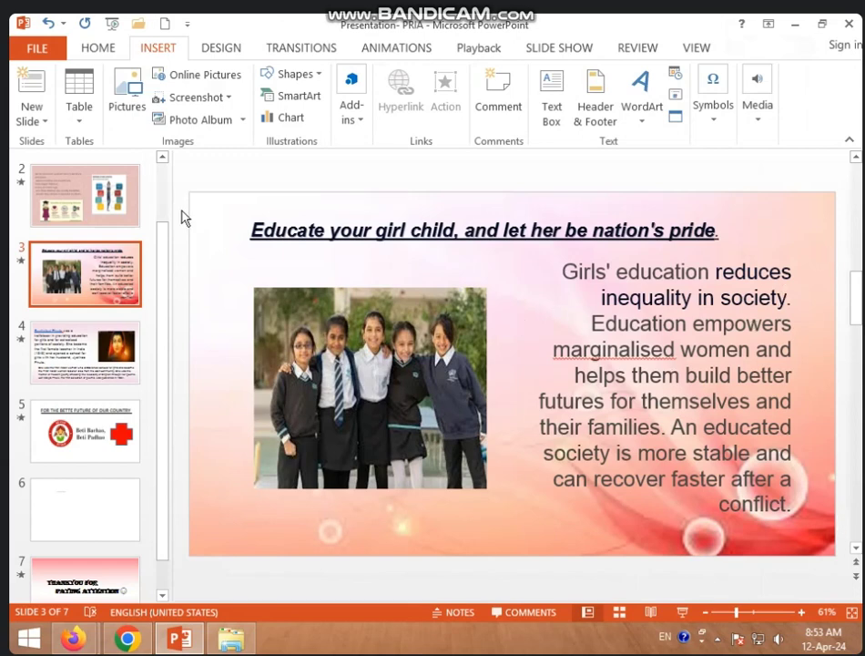
{"action": "left_click", "coordinate": [95, 506]}
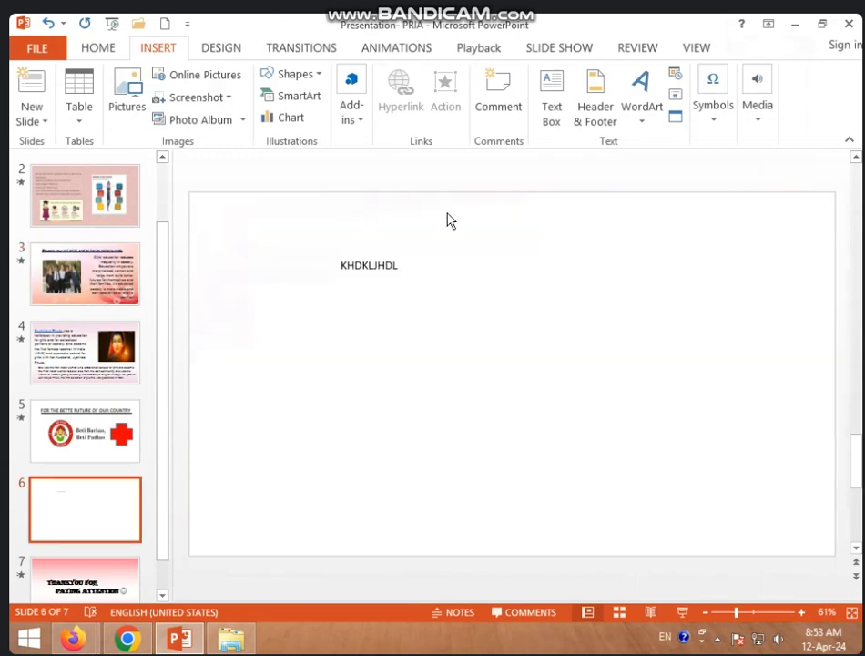
{"action": "left_click", "coordinate": [575, 123]}
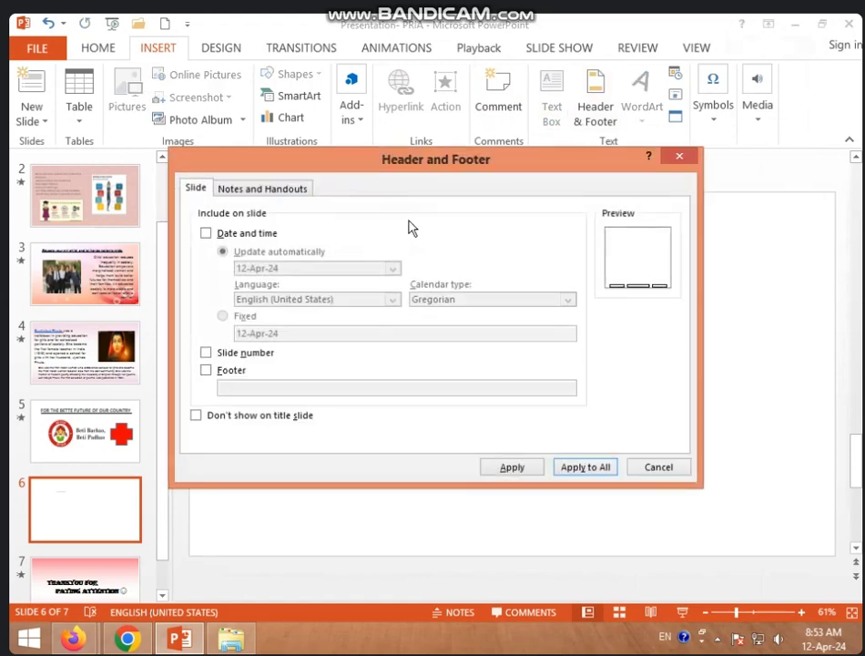
{"action": "left_click", "coordinate": [206, 235]}
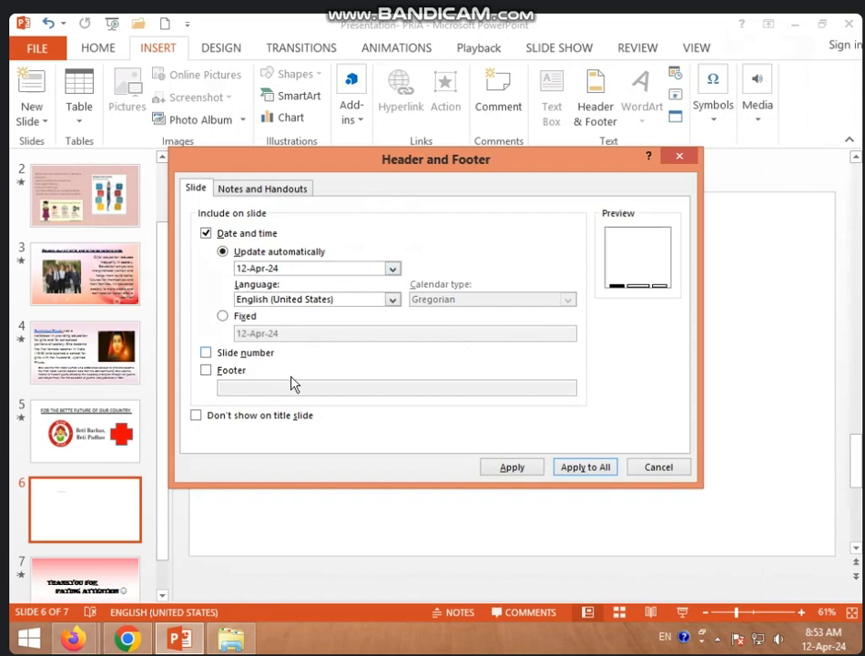
{"action": "left_click", "coordinate": [513, 467]}
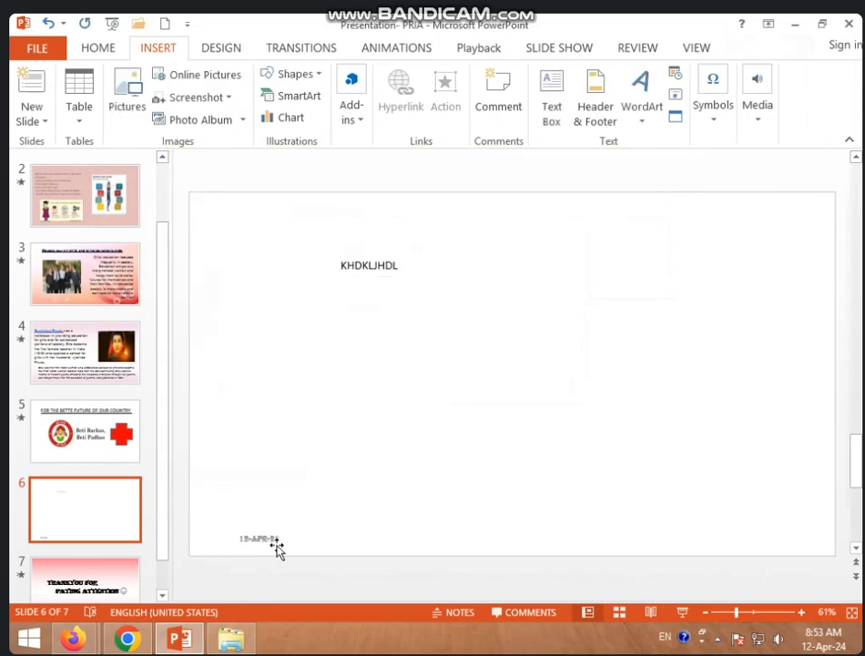
Add slide numbers to the footer on all slides.
{"action": "left_click", "coordinate": [596, 95]}
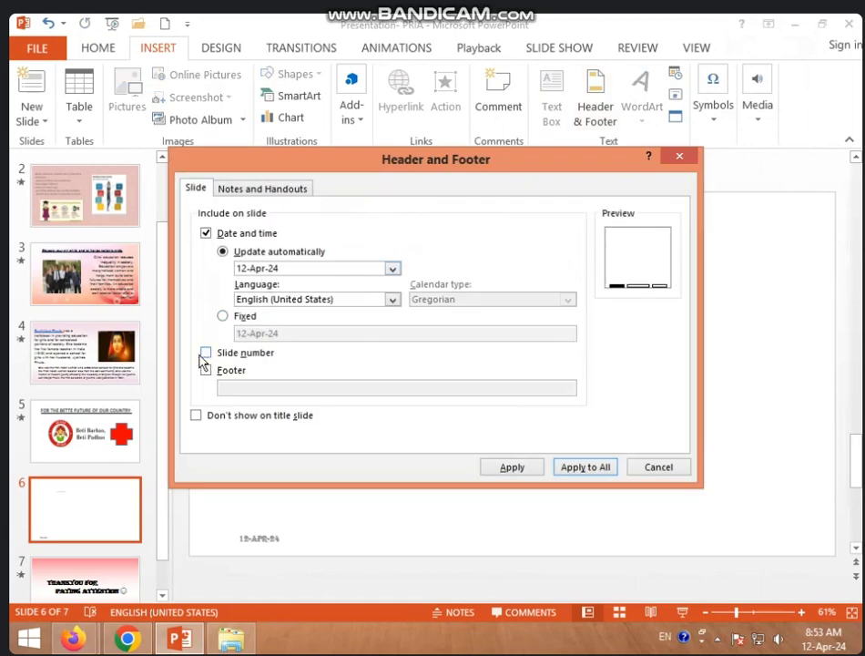
{"action": "left_click", "coordinate": [205, 354]}
{"action": "left_click", "coordinate": [570, 468]}
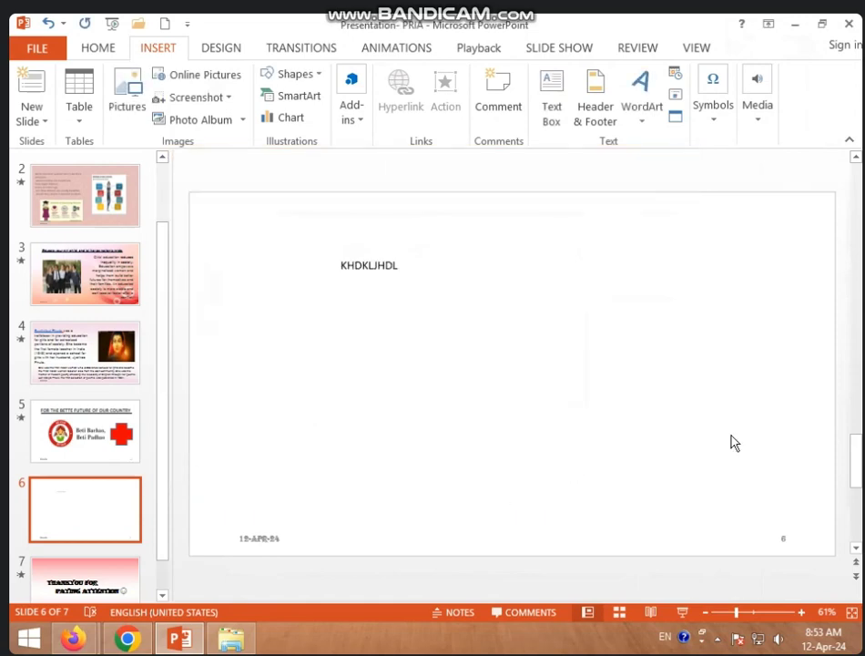
Inspect the footers on slides 6, 2 and 7, then return to slide 6.
{"action": "left_click", "coordinate": [788, 543]}
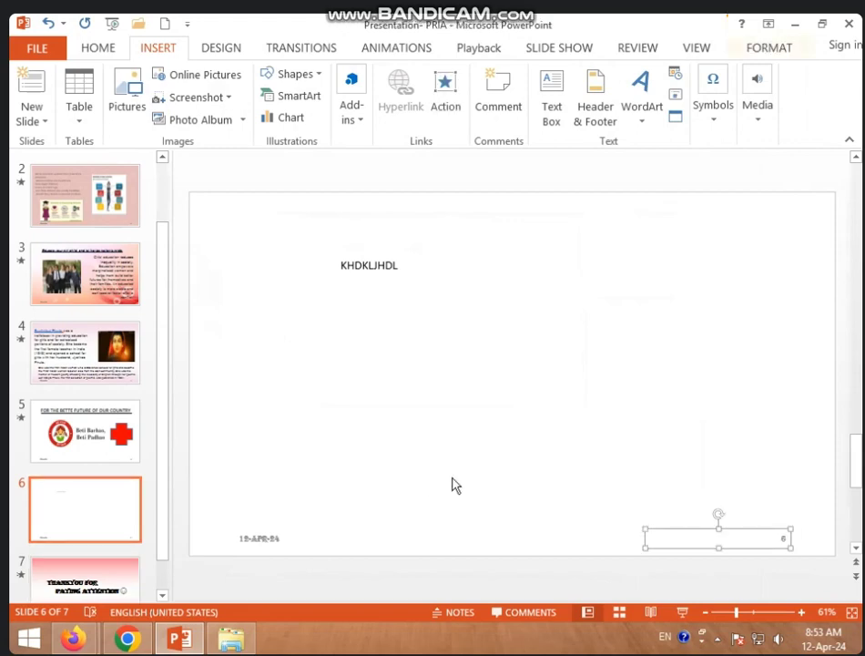
{"action": "left_click", "coordinate": [99, 211]}
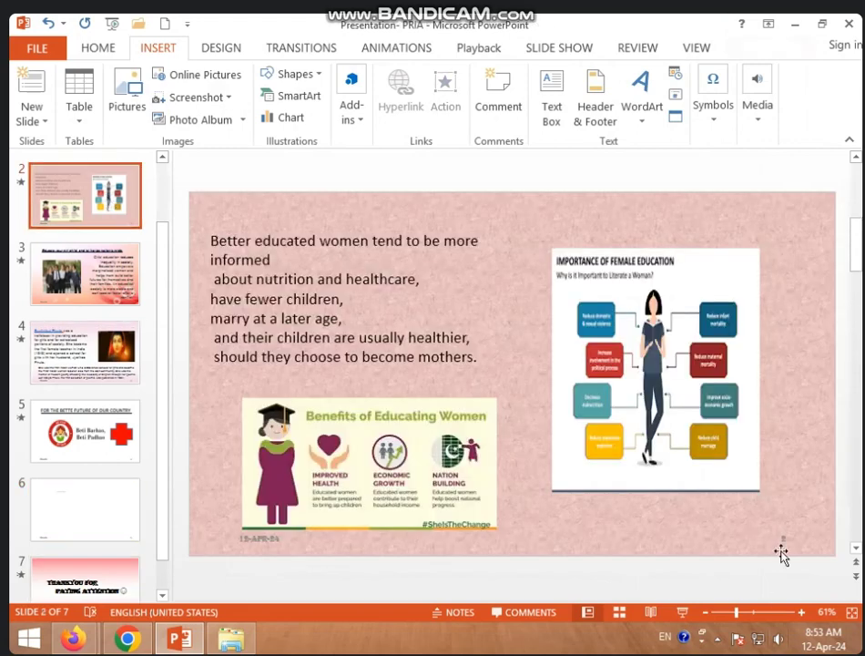
{"action": "left_click", "coordinate": [100, 566]}
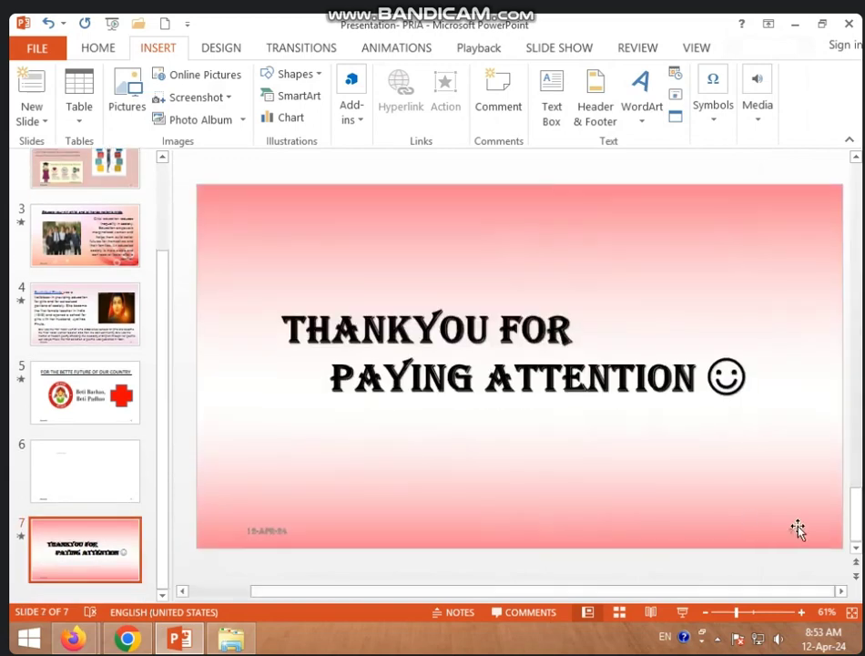
{"action": "left_click", "coordinate": [117, 448]}
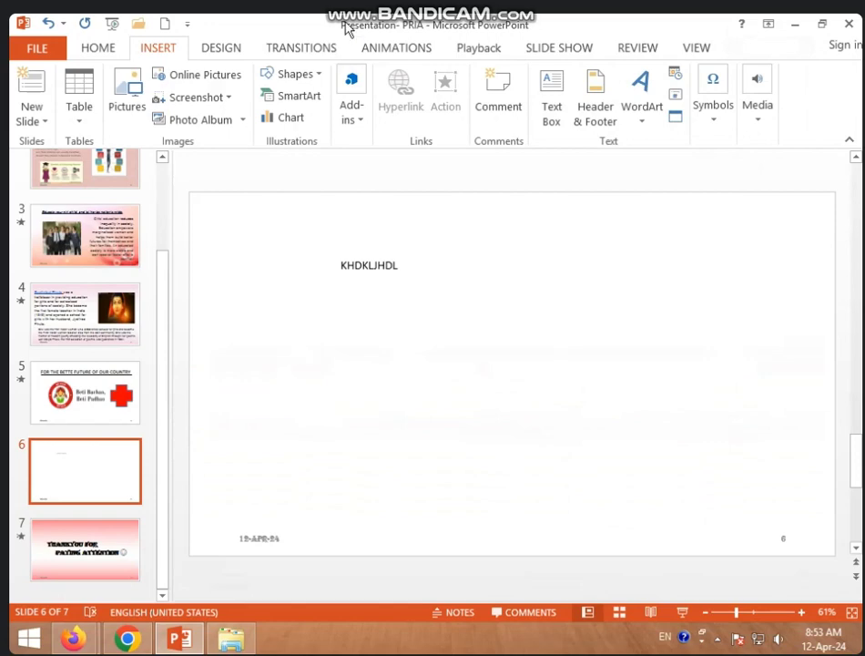
Add the footer text 'ICIC COMPUTER CENTER' to all slides.
{"action": "left_click", "coordinate": [592, 114]}
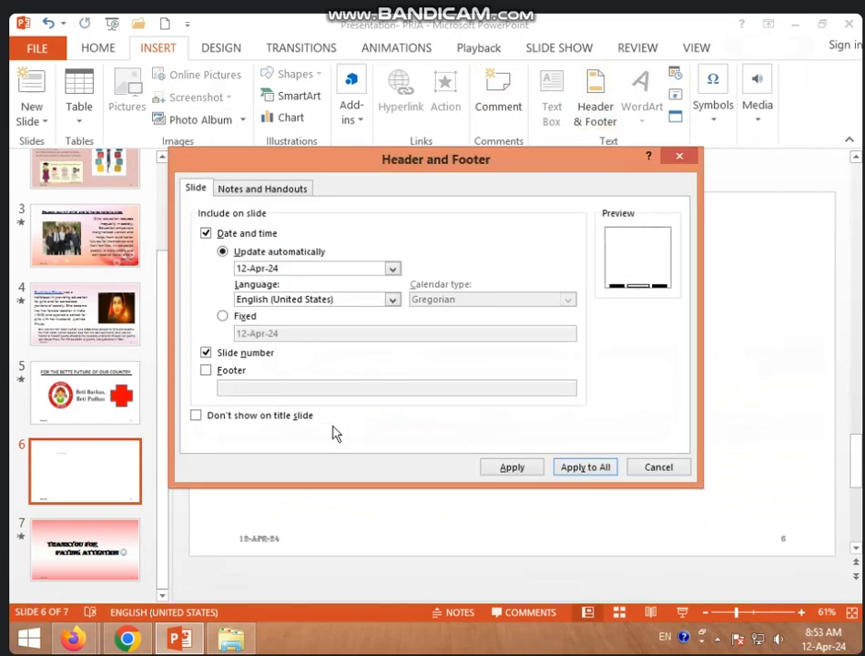
{"action": "left_click", "coordinate": [206, 372]}
{"action": "type", "text": "ICIC COMPUTER CENTER"}
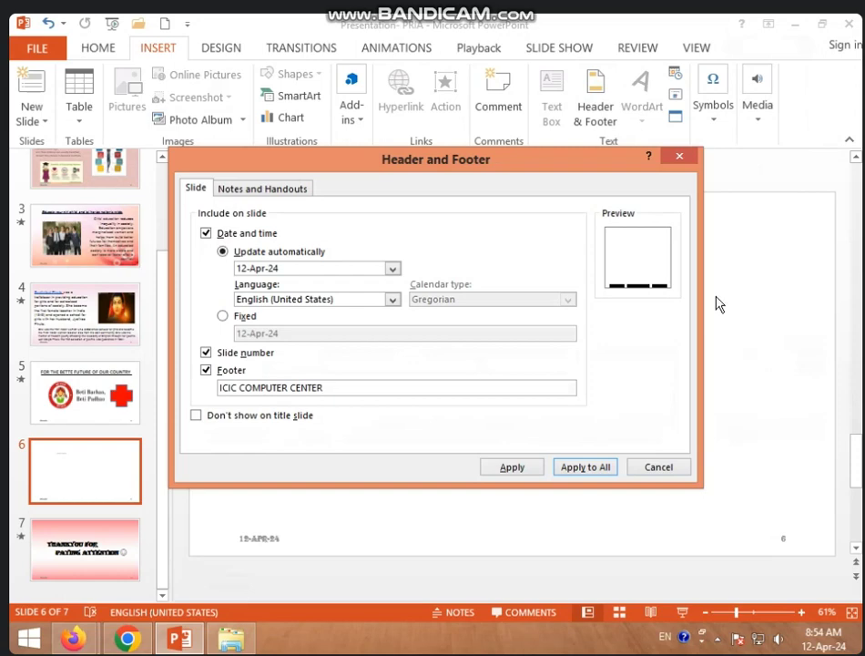
{"action": "left_click", "coordinate": [587, 467]}
{"action": "left_click", "coordinate": [96, 412]}
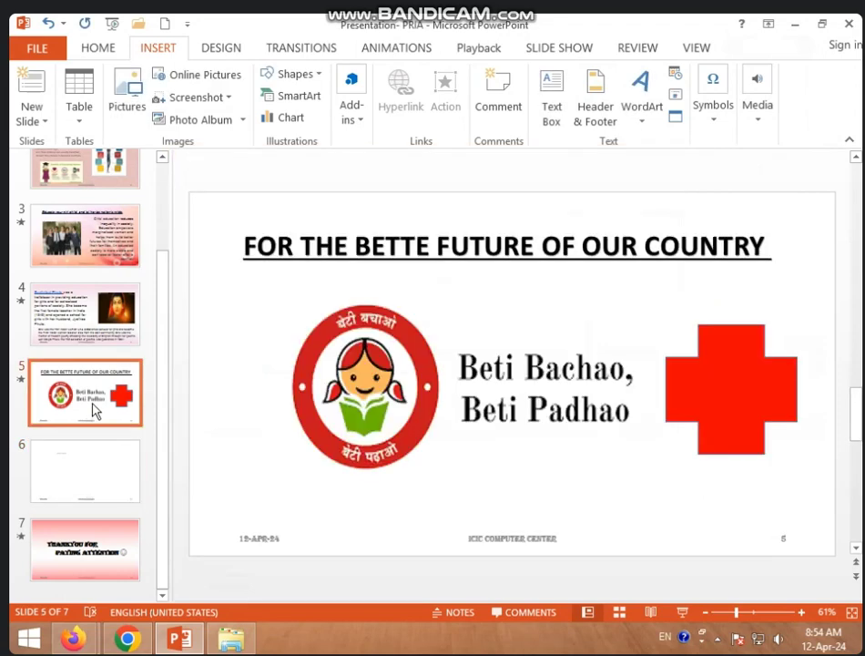
Check slide 4's footer, then go to slide 6 and open the WordArt styles.
{"action": "left_click", "coordinate": [86, 330]}
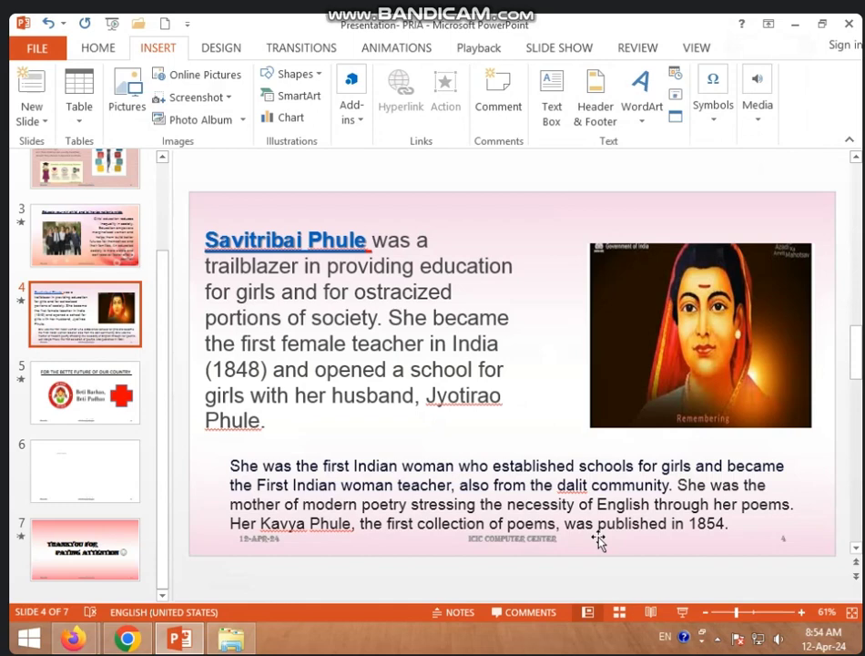
{"action": "left_click", "coordinate": [65, 482]}
{"action": "left_click", "coordinate": [655, 124]}
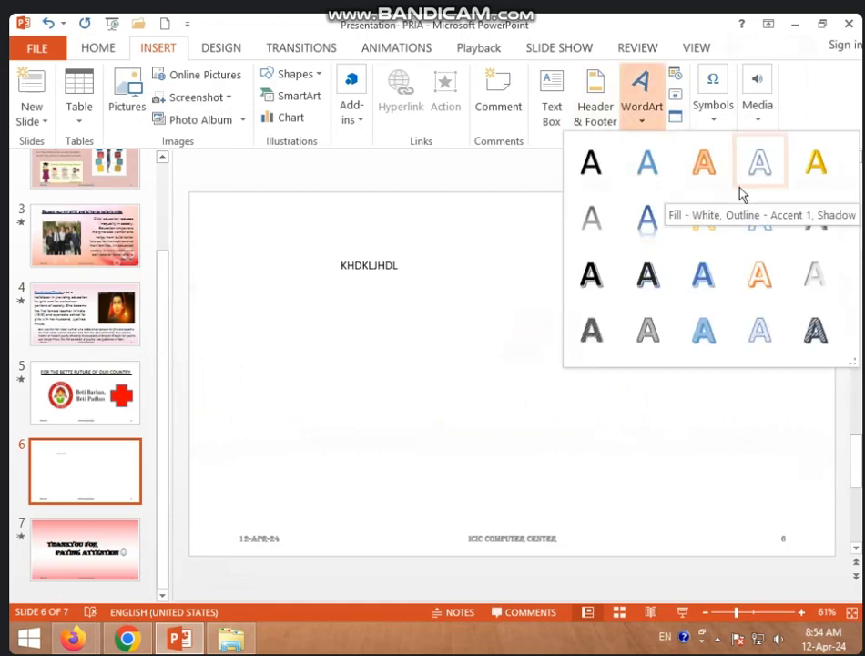
Insert WordArt reading 'GJGFJ' in the centre of slide 6.
{"action": "left_click", "coordinate": [686, 285]}
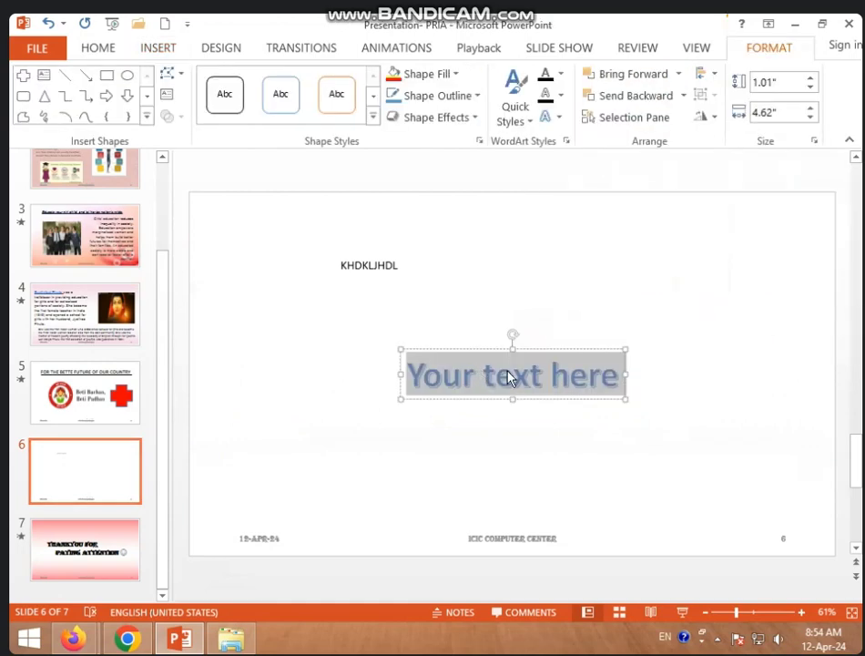
{"action": "type", "text": "GJGFJ"}
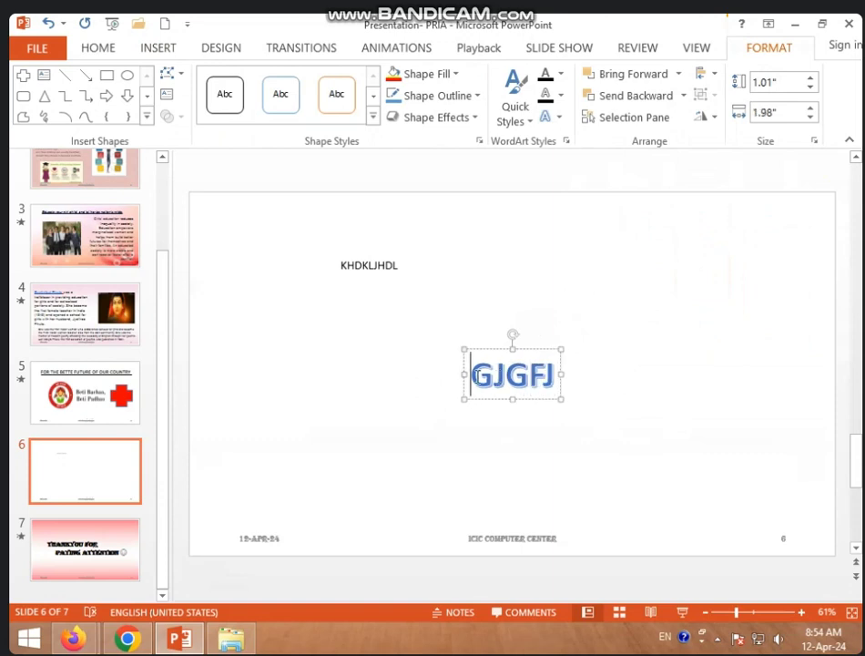
{"action": "key", "text": "ctrl+a"}
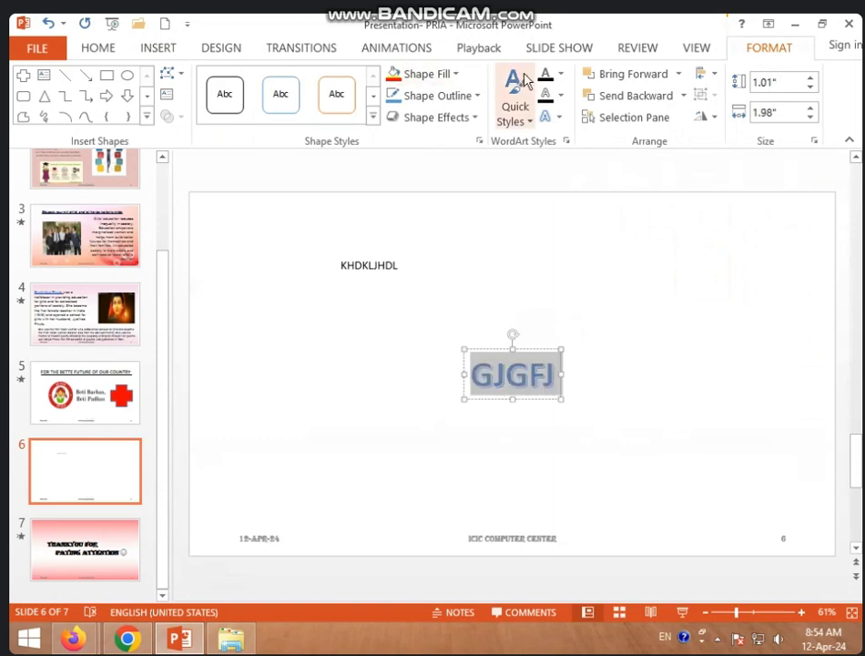
{"action": "left_click", "coordinate": [665, 404]}
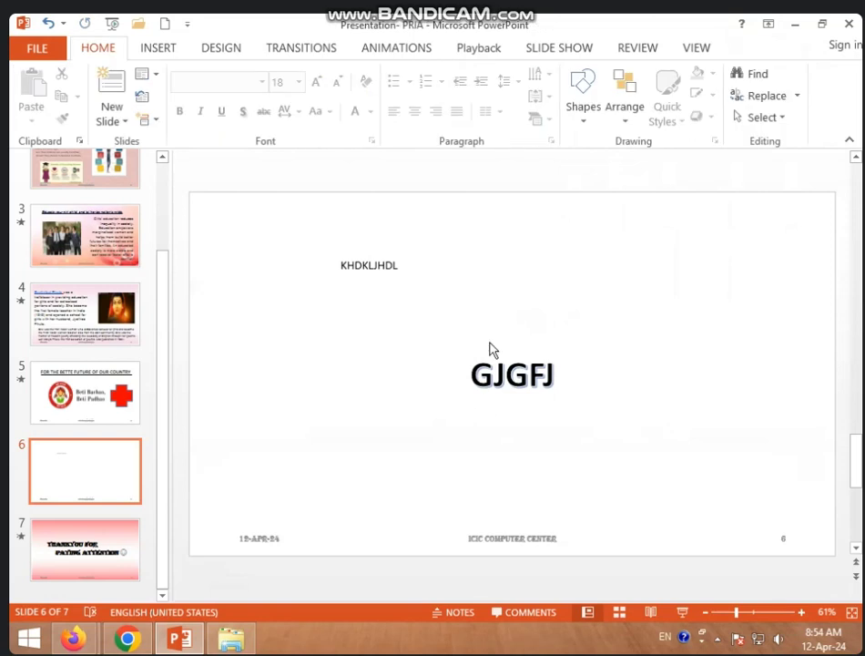
{"action": "left_click", "coordinate": [158, 48]}
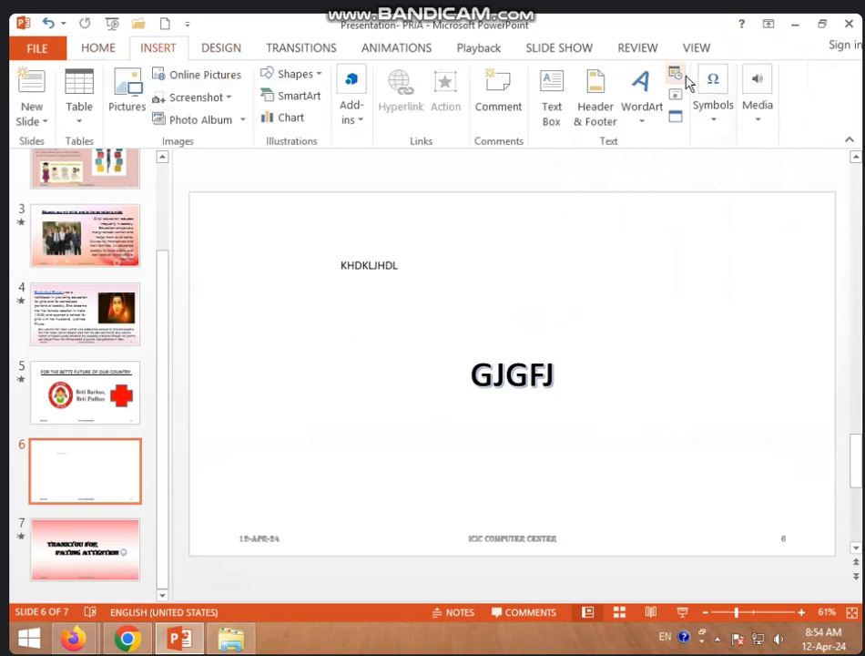
{"action": "left_click", "coordinate": [594, 106]}
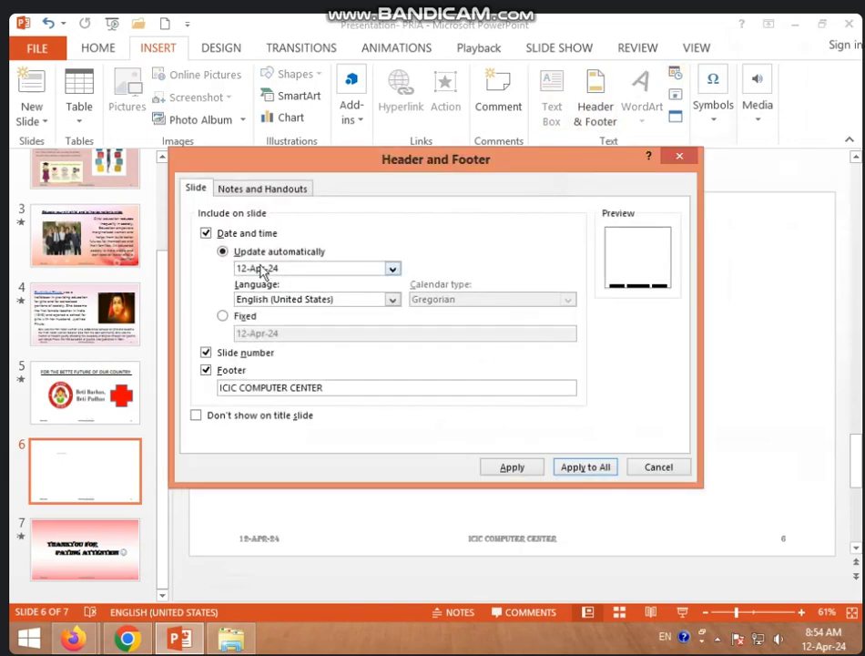
{"action": "left_click", "coordinate": [680, 157]}
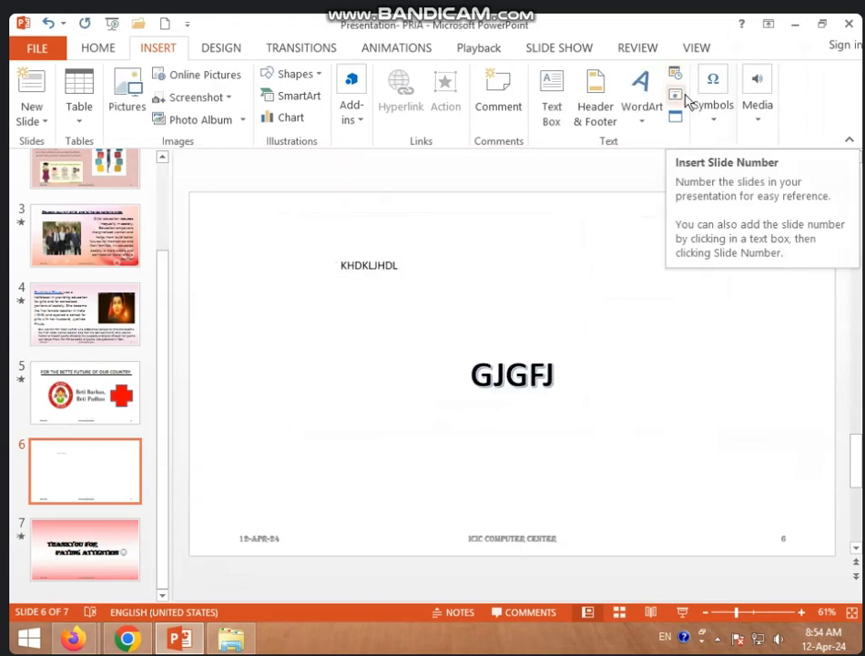
{"action": "left_click", "coordinate": [677, 77]}
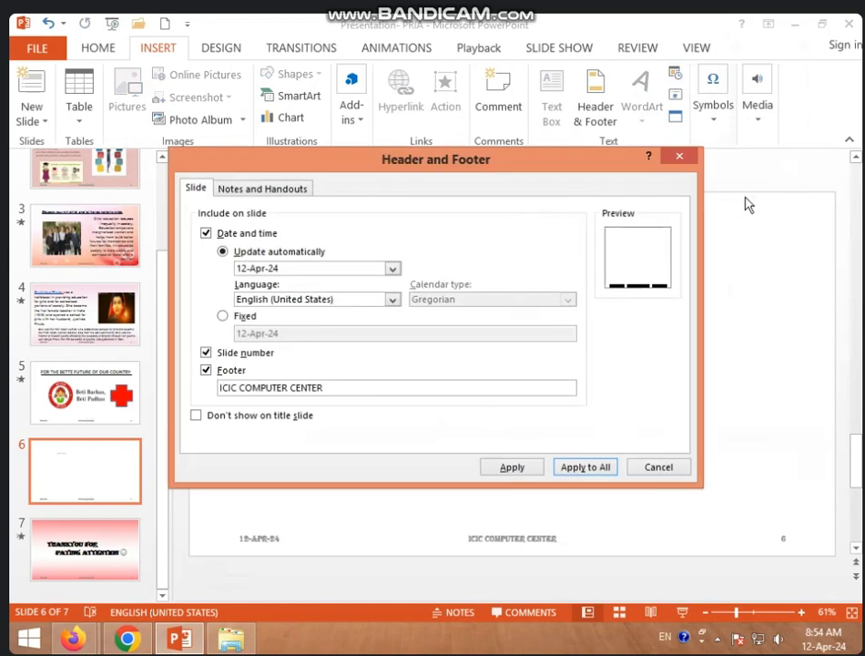
{"action": "left_click", "coordinate": [677, 158]}
{"action": "left_click", "coordinate": [678, 96]}
{"action": "left_click", "coordinate": [676, 158]}
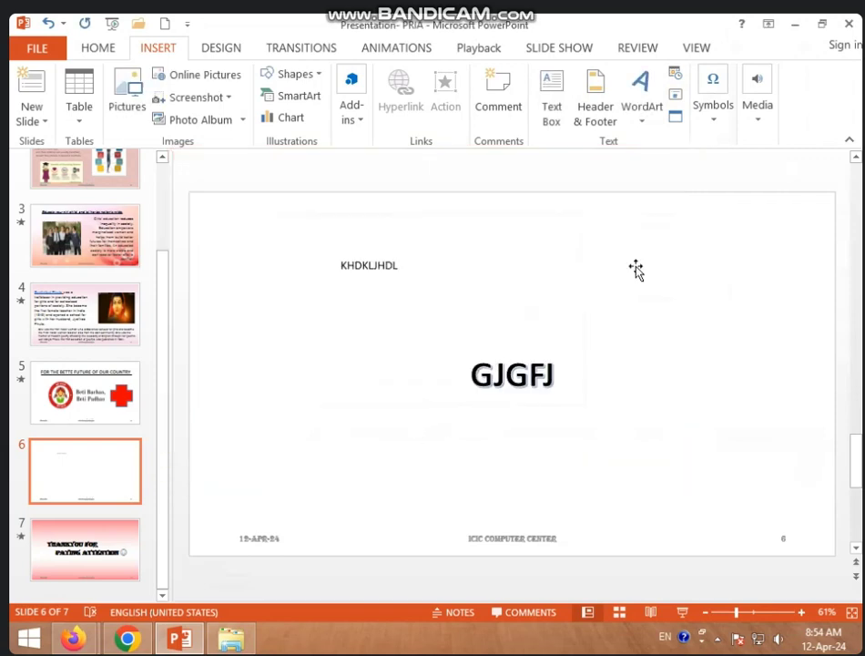
{"action": "left_click", "coordinate": [467, 367]}
Delete the GJGFJ WordArt and select the KHDKLJHDL text box.
{"action": "key", "text": "Delete"}
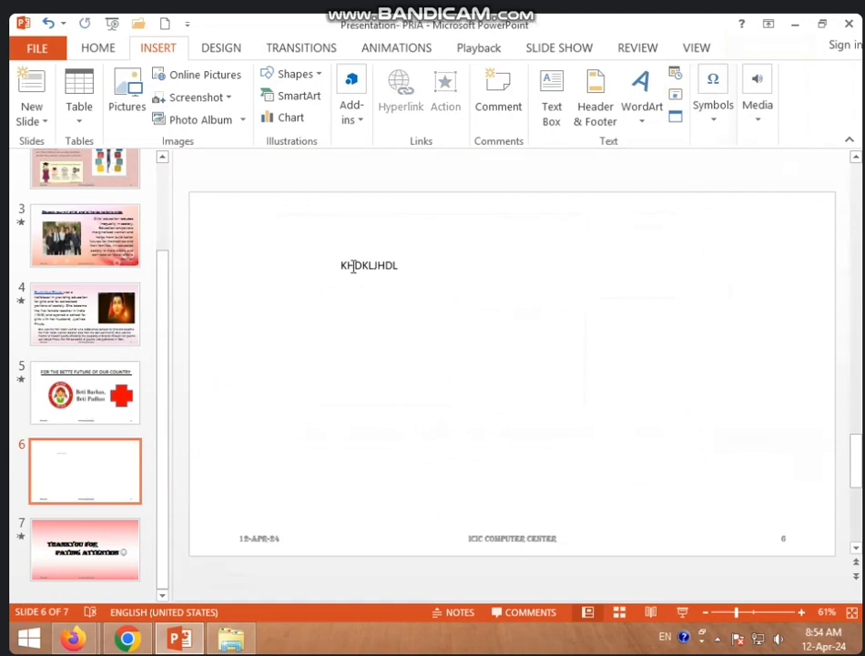
{"action": "left_click", "coordinate": [374, 266]}
{"action": "left_click", "coordinate": [431, 253]}
{"action": "left_click", "coordinate": [404, 266]}
{"action": "left_click_drag", "start_coordinate": [403, 265], "coordinate": [392, 266]}
Delete the KHDKLJHDL text so the empty text box disappears.
{"action": "double_click", "coordinate": [395, 268]}
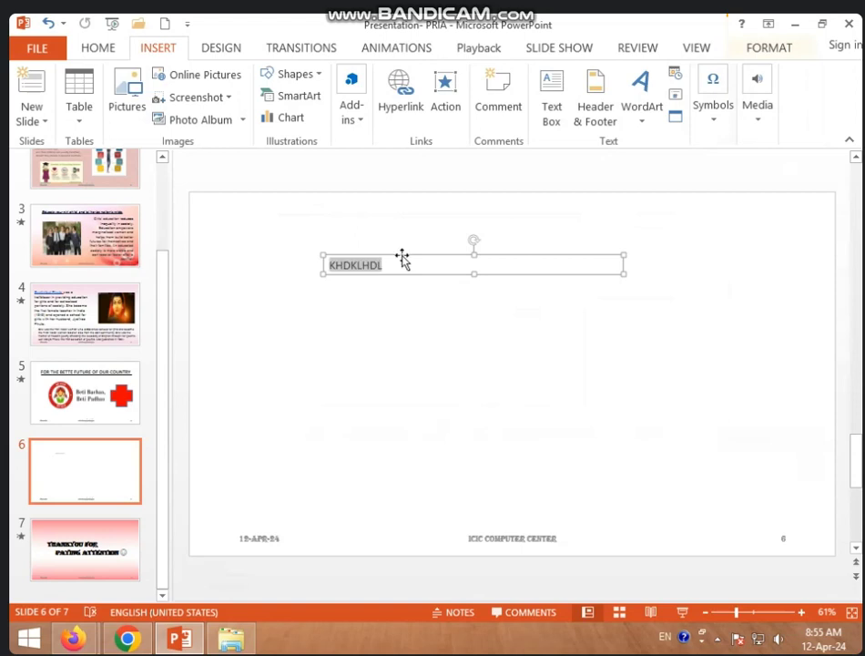
{"action": "left_click", "coordinate": [416, 257]}
{"action": "double_click", "coordinate": [421, 259]}
{"action": "left_click", "coordinate": [428, 261]}
{"action": "double_click", "coordinate": [429, 256]}
{"action": "left_click", "coordinate": [467, 252]}
{"action": "double_click", "coordinate": [467, 252]}
{"action": "key", "text": "Delete"}
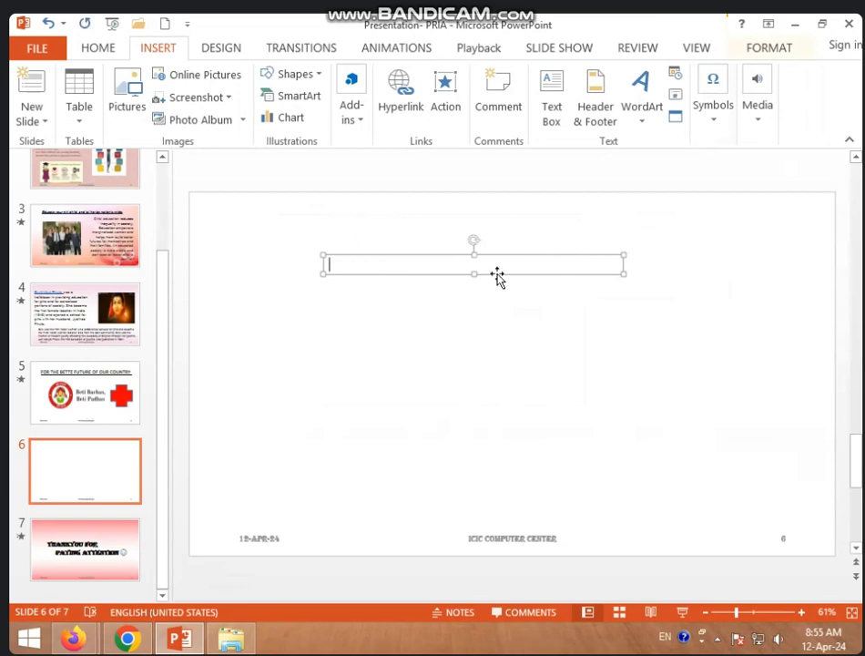
{"action": "left_click", "coordinate": [416, 348]}
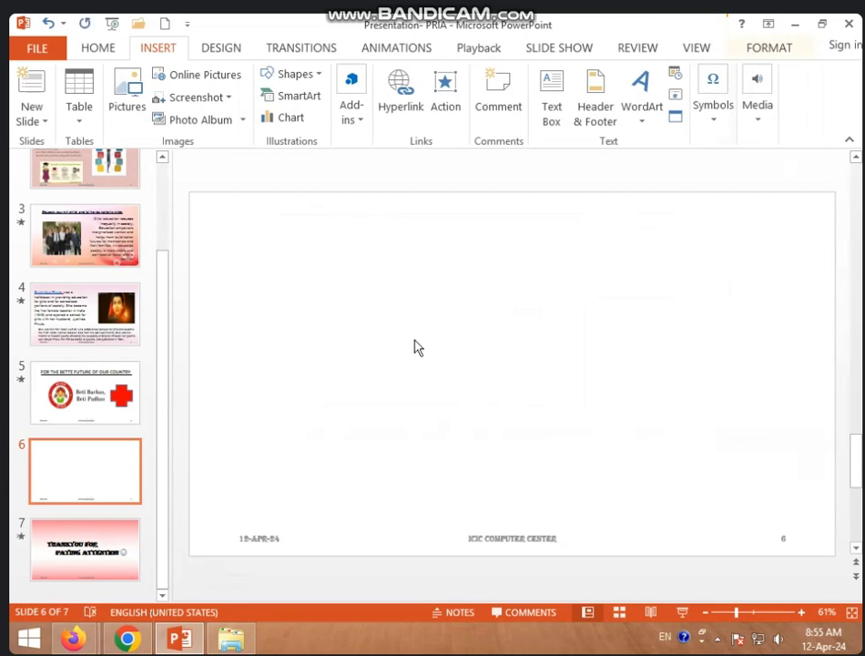
Embed a new Microsoft Excel Worksheet object on slide 6.
{"action": "left_click", "coordinate": [674, 121]}
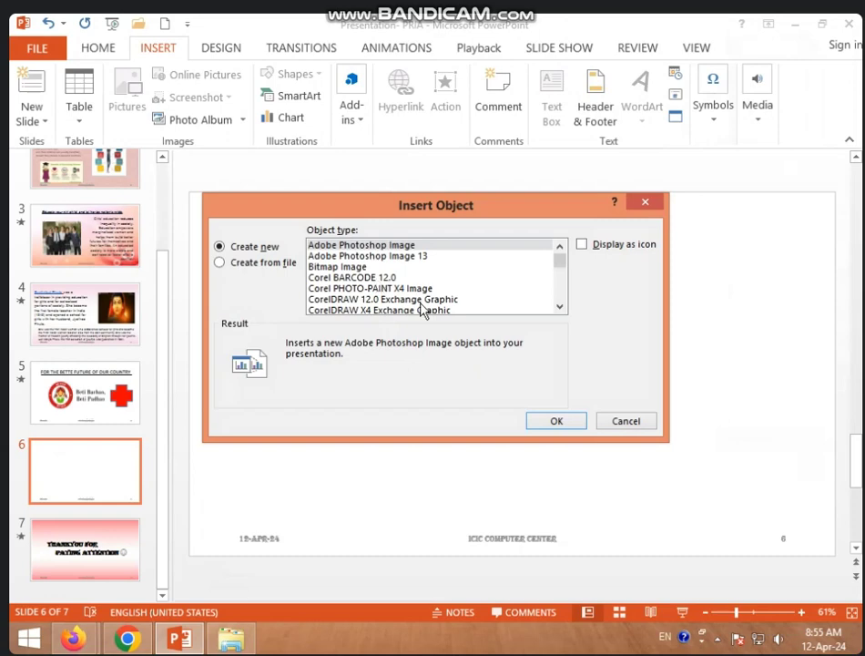
{"action": "scroll", "coordinate": [428, 279], "scroll_direction": "down", "scroll_amount": 1}
{"action": "scroll", "coordinate": [428, 274], "scroll_direction": "down", "scroll_amount": 1}
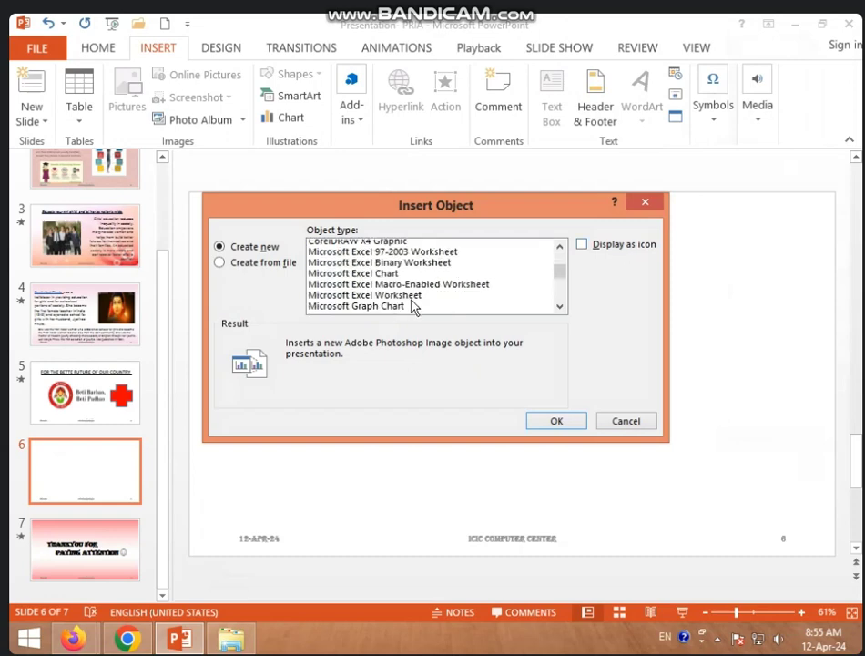
{"action": "left_click", "coordinate": [415, 297]}
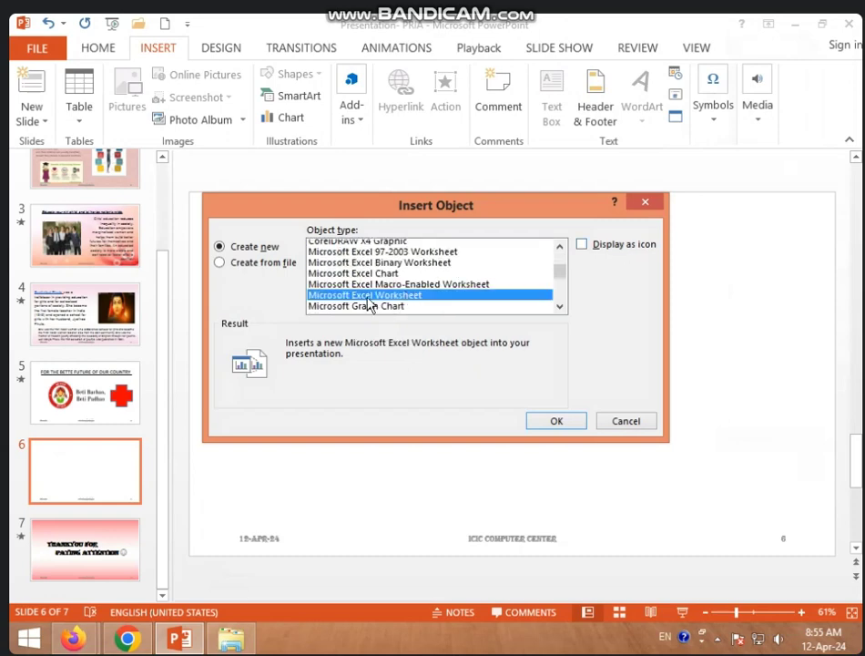
{"action": "left_click", "coordinate": [557, 421]}
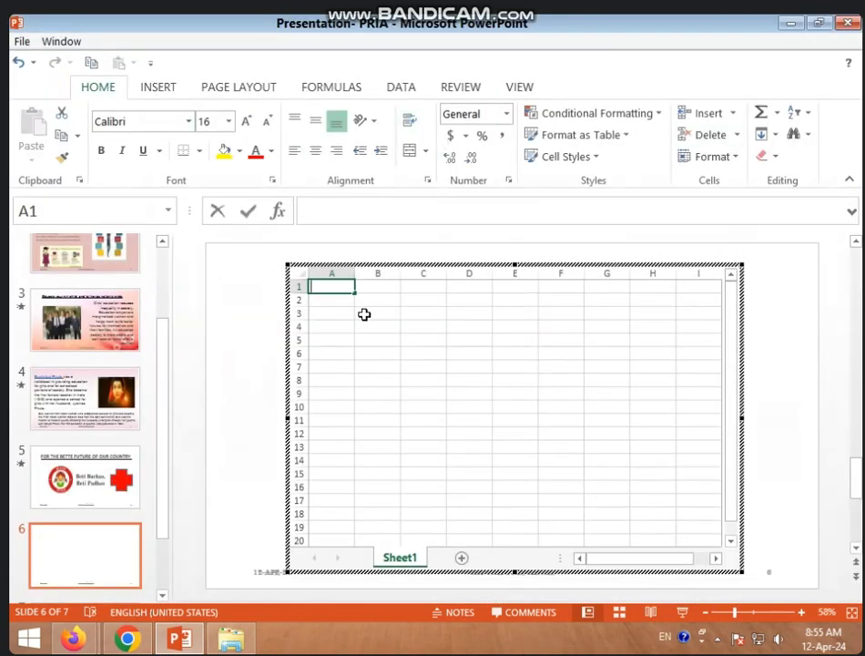
Enter 2 and 4 in A1:A2 and fill the series down to A10, giving 2 to 20.
{"action": "type", "text": "24"}
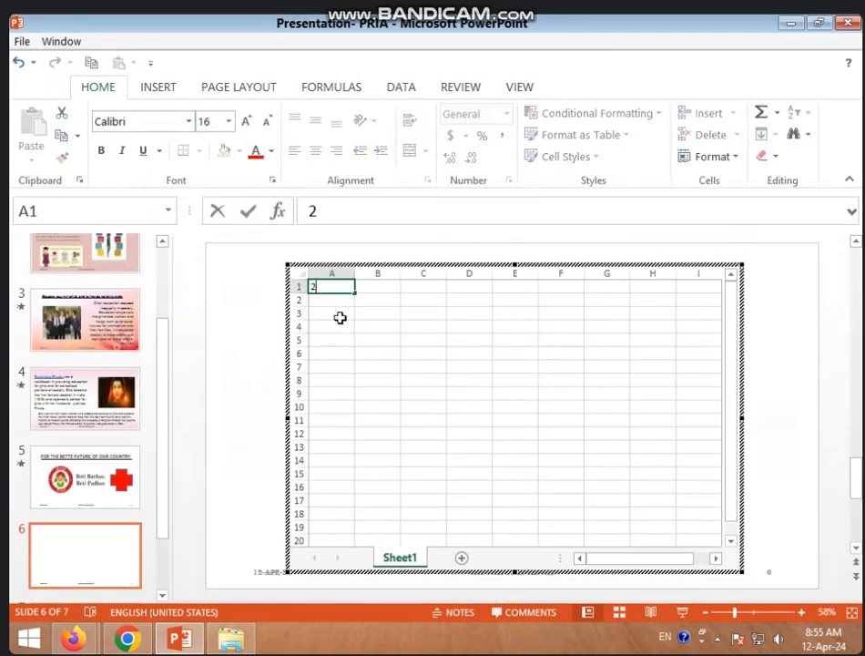
{"action": "key", "text": "Return"}
{"action": "type", "text": "4"}
{"action": "key", "text": "Return"}
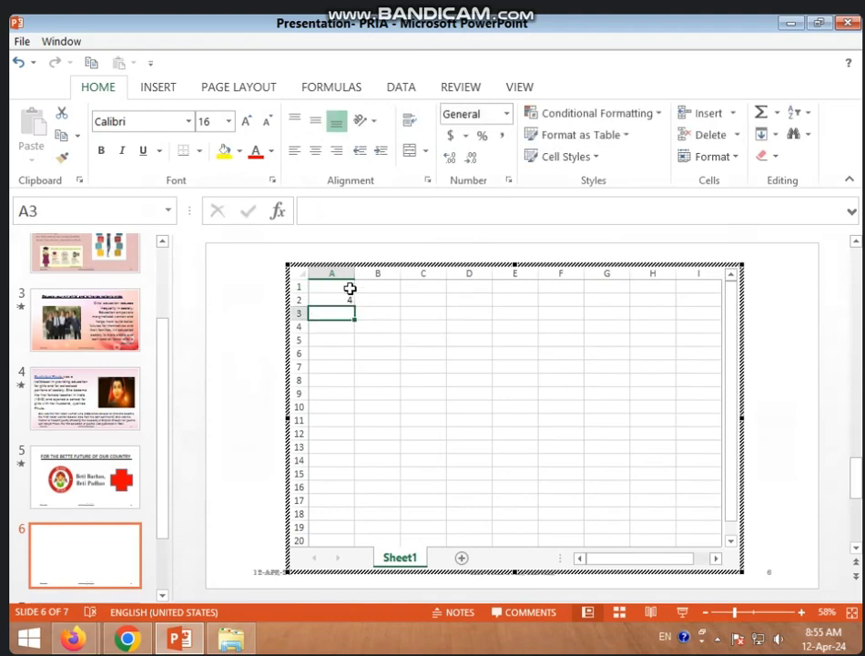
{"action": "left_click_drag", "start_coordinate": [350, 289], "coordinate": [348, 301]}
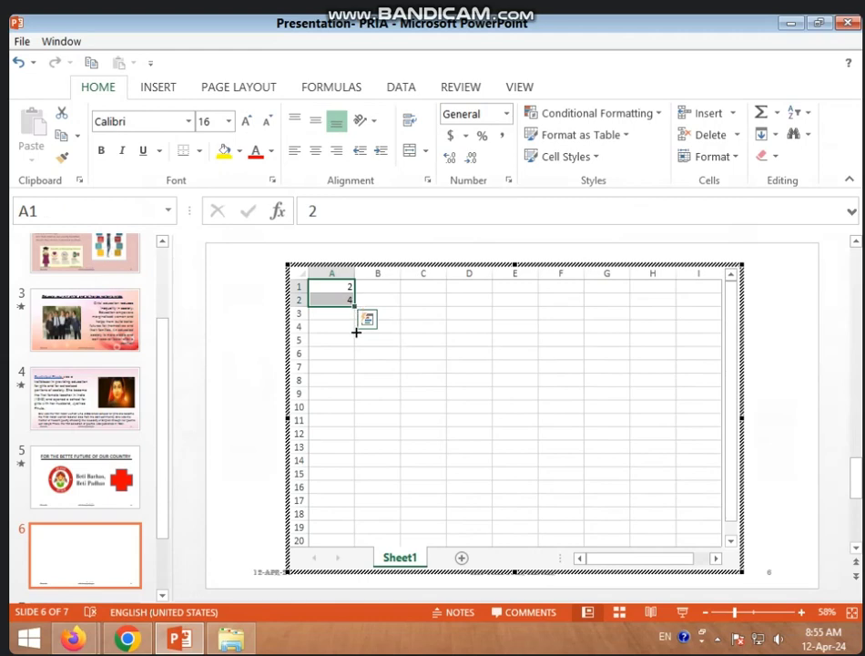
{"action": "left_click_drag", "start_coordinate": [356, 332], "coordinate": [364, 413]}
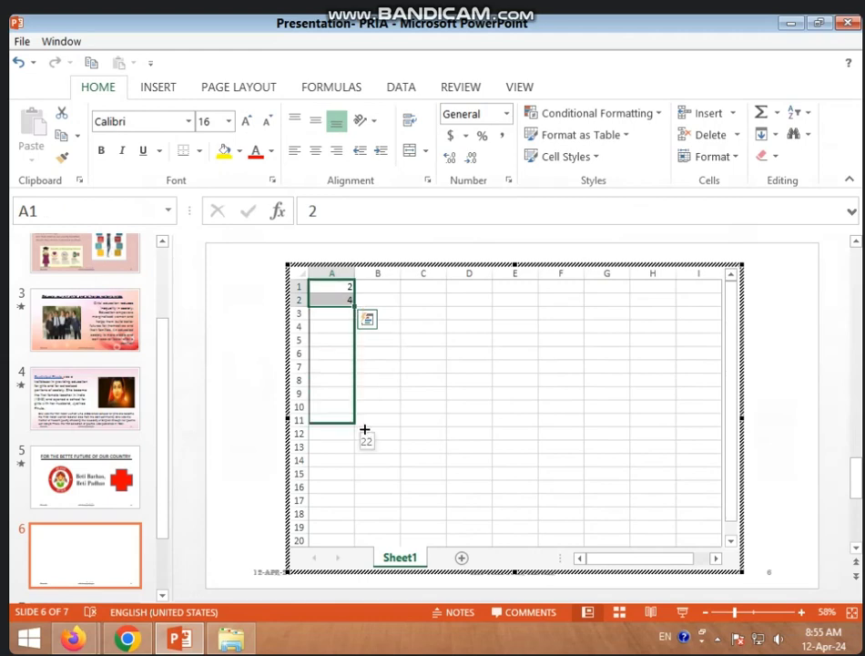
{"action": "left_click", "coordinate": [414, 393]}
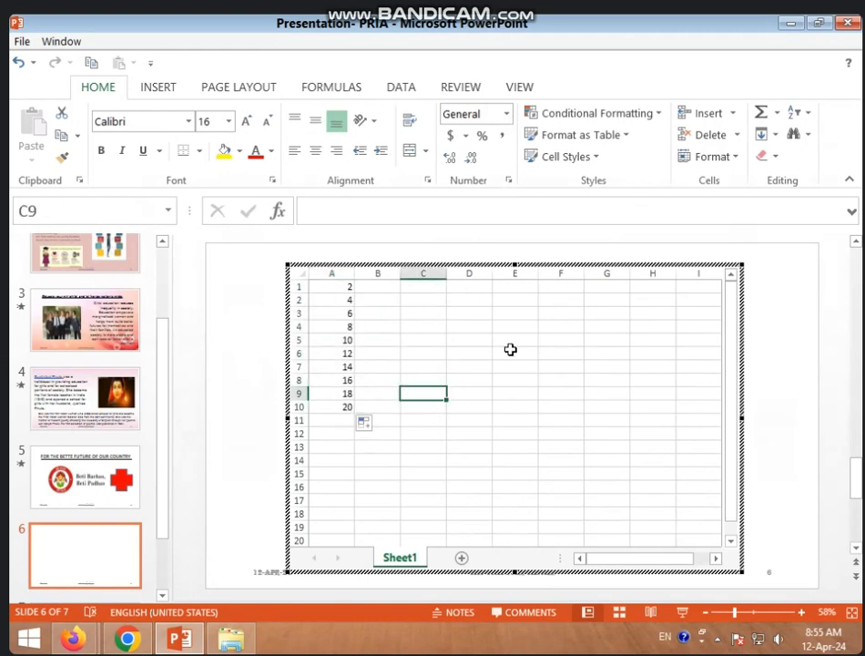
{"action": "left_click", "coordinate": [273, 319]}
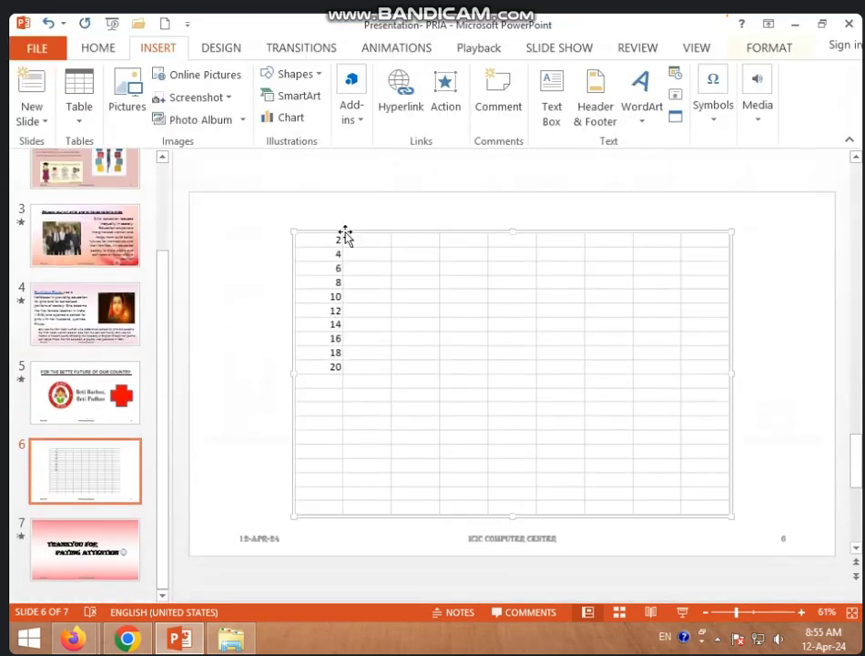
Select the embedded Excel worksheet on slide 6 and delete it.
{"action": "left_click", "coordinate": [236, 282]}
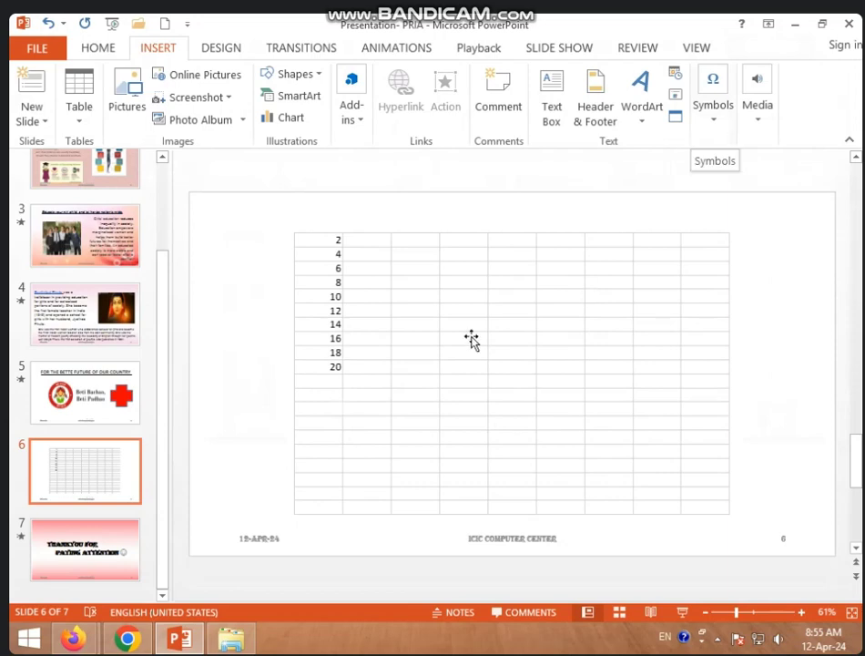
{"action": "left_click", "coordinate": [559, 235]}
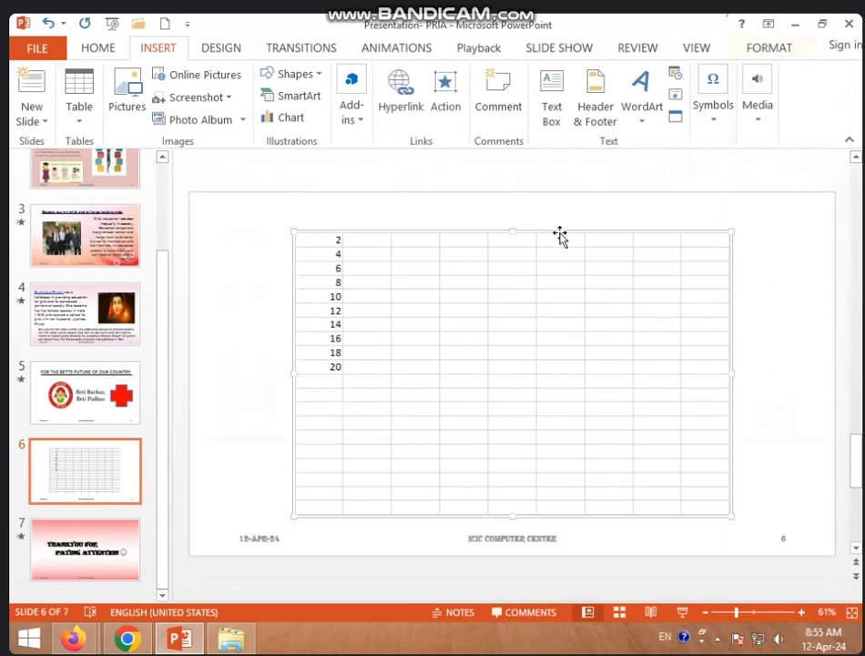
{"action": "key", "text": "Delete"}
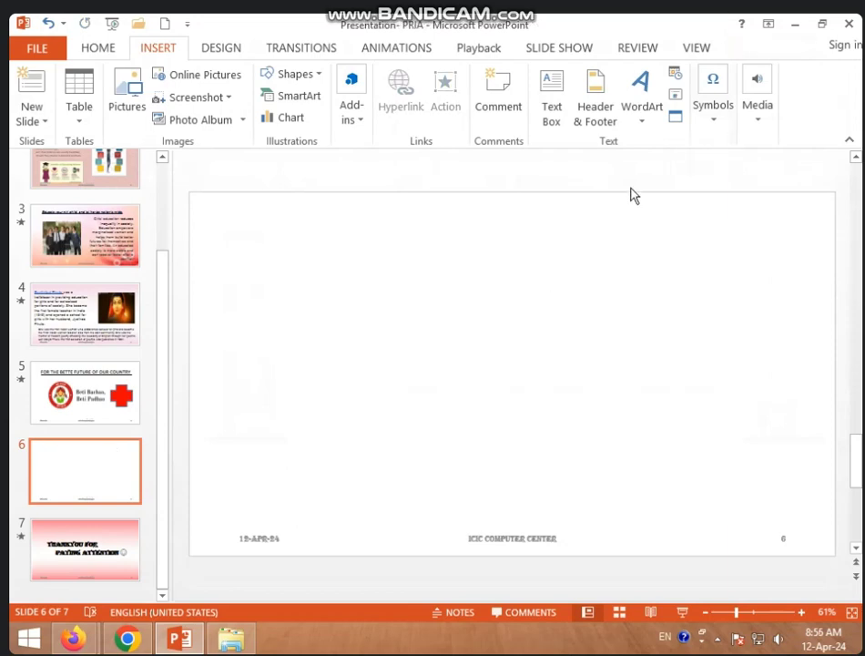
Insert the ready-made Binomial Theorem equation, delete its contents, then undo to restore it.
{"action": "left_click", "coordinate": [712, 120]}
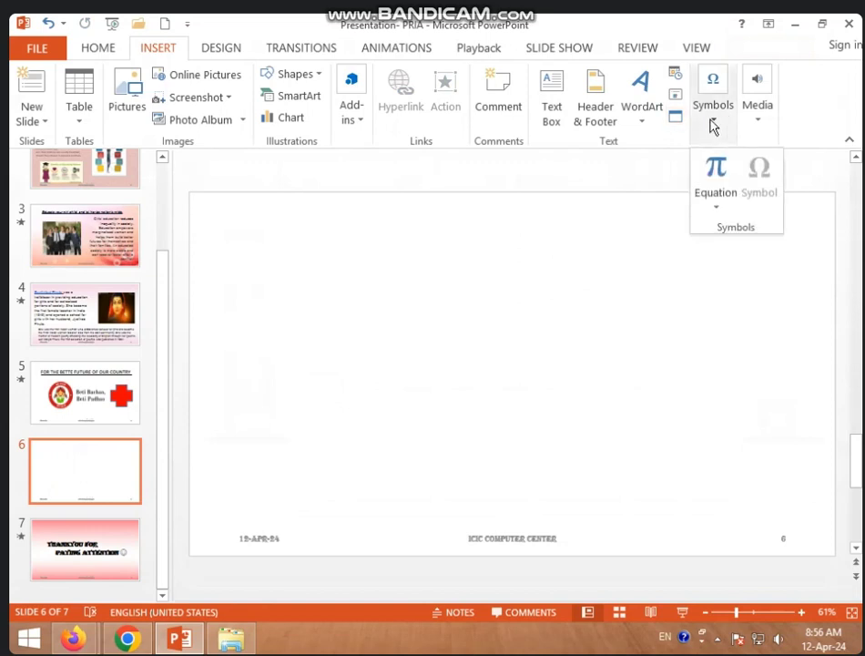
{"action": "left_click", "coordinate": [717, 208]}
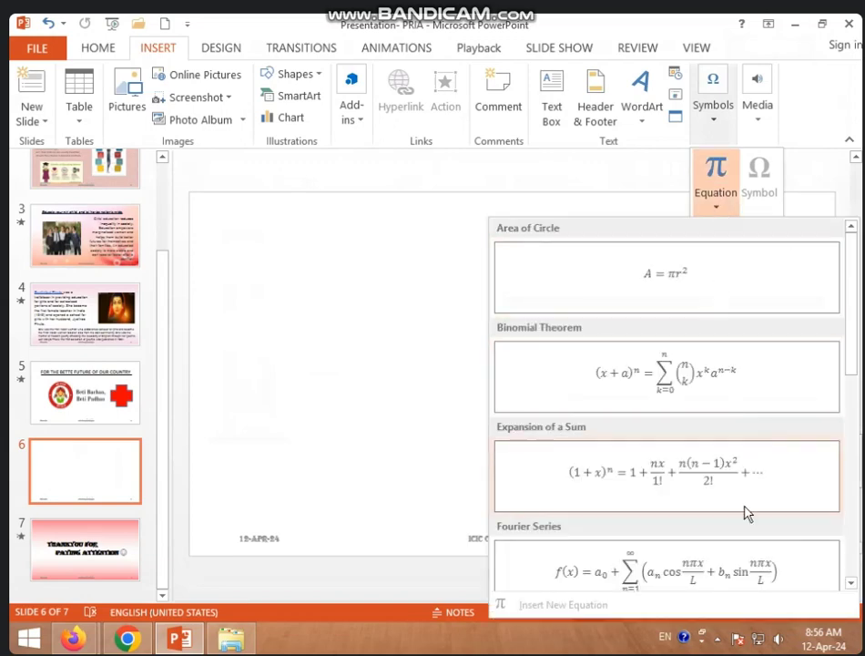
{"action": "left_click", "coordinate": [633, 387]}
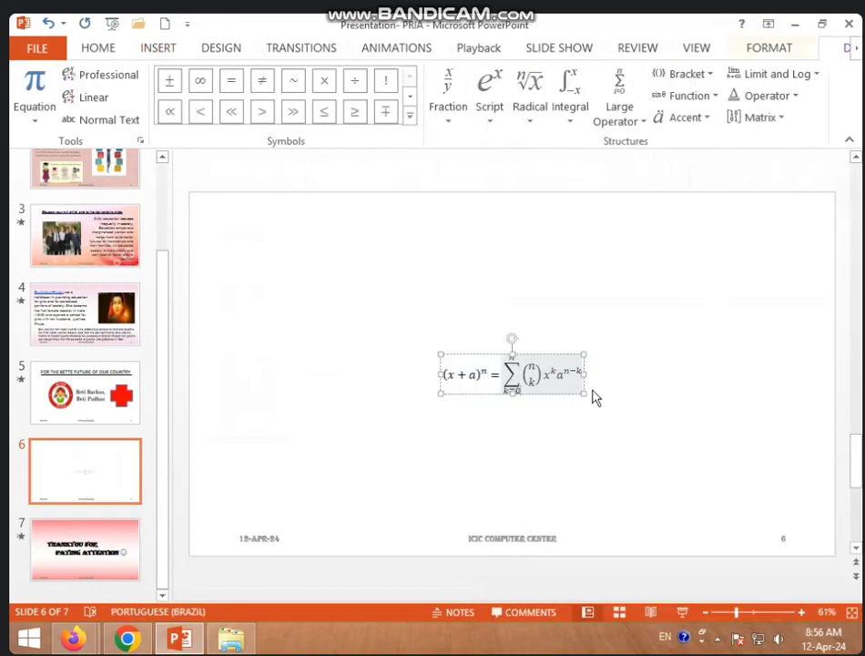
{"action": "left_click_drag", "start_coordinate": [512, 387], "coordinate": [481, 381]}
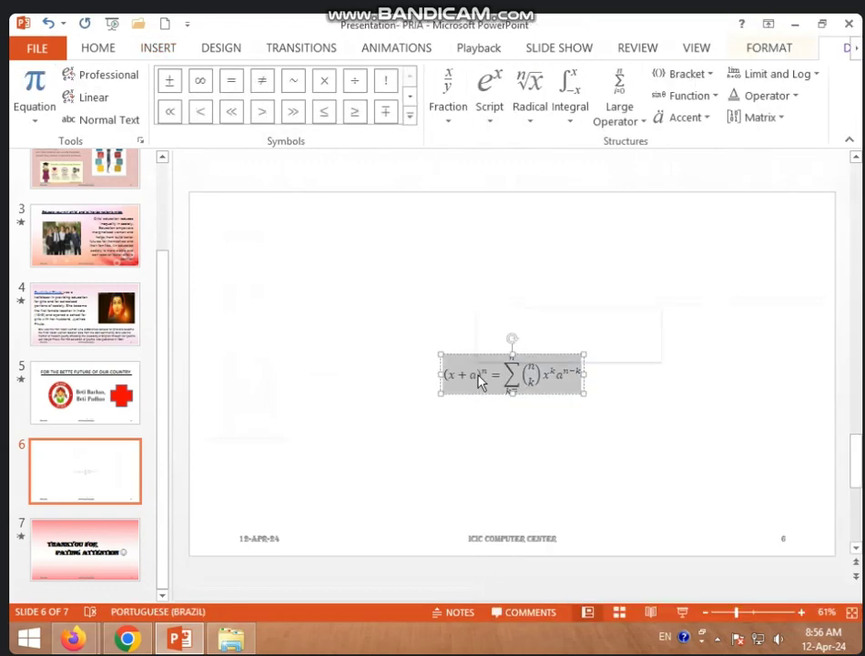
{"action": "key", "text": "Delete"}
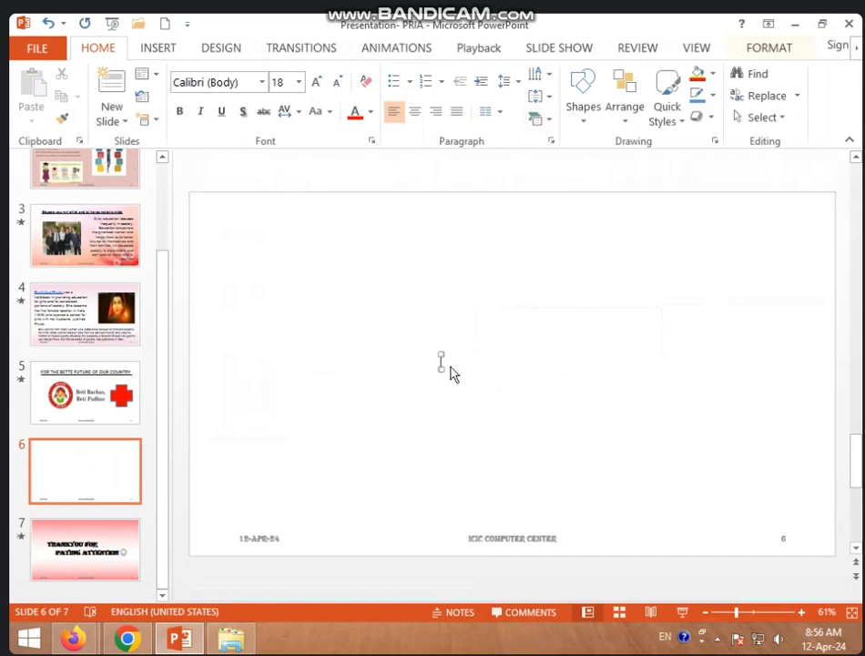
{"action": "key", "text": "ctrl+z"}
Delete the x+ from the equation's left side so it reads (a)^n.
{"action": "left_click", "coordinate": [471, 373]}
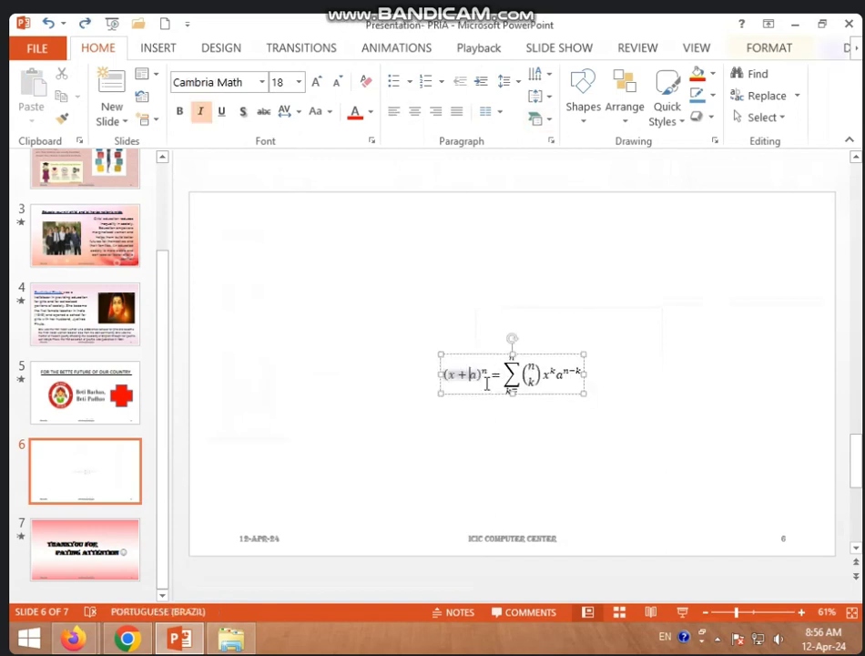
{"action": "key", "text": "Delete"}
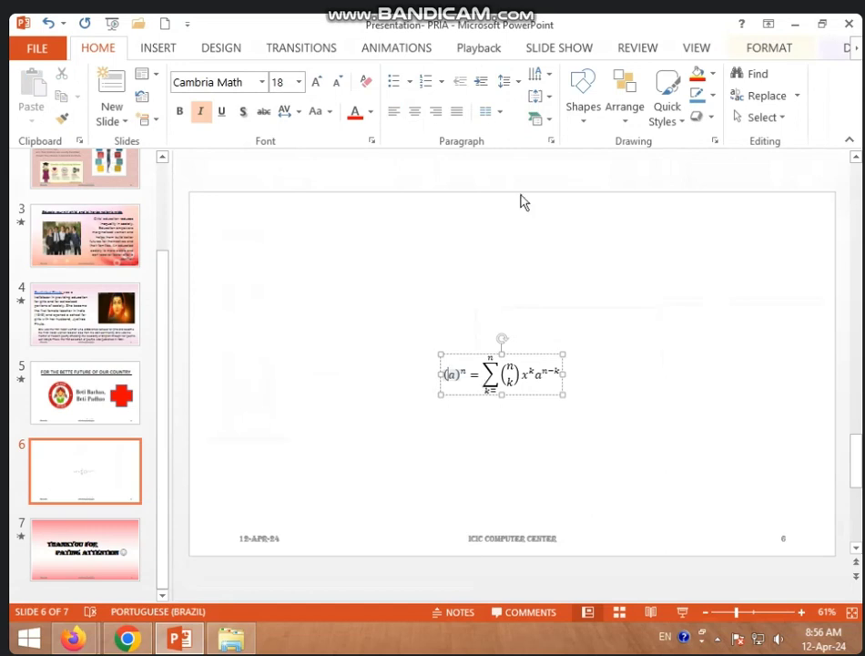
{"action": "left_click", "coordinate": [524, 374]}
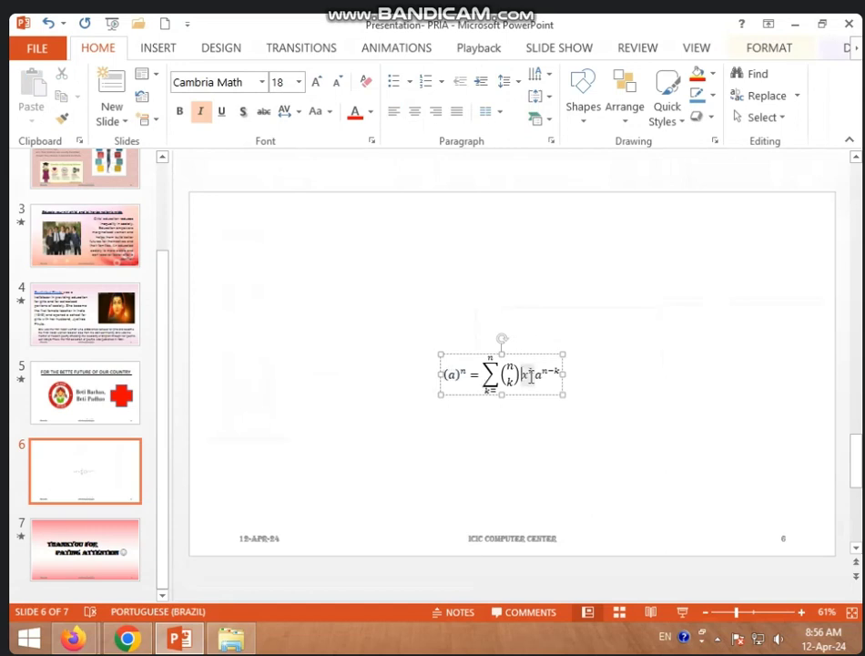
{"action": "left_click", "coordinate": [779, 51]}
{"action": "left_click", "coordinate": [829, 56]}
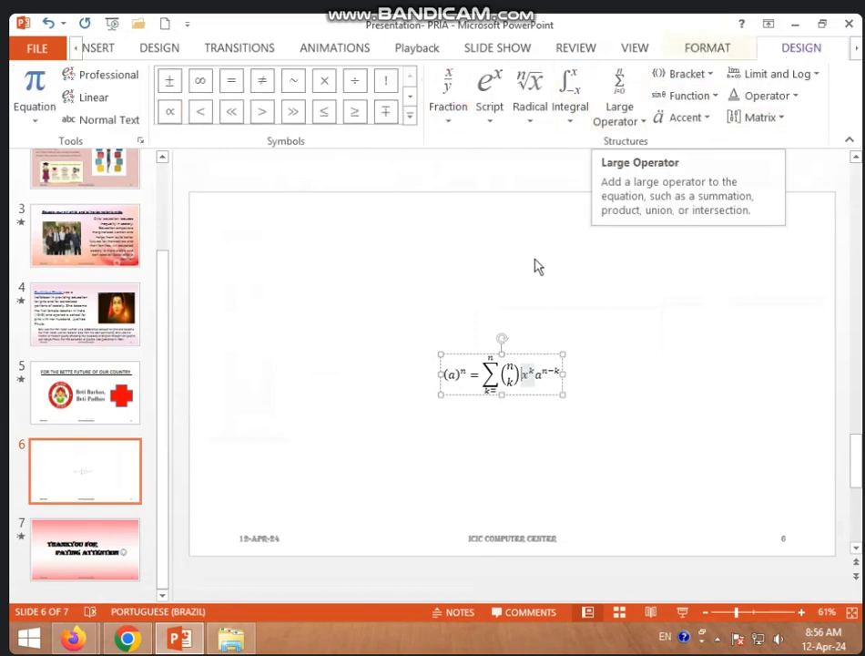
{"action": "left_click", "coordinate": [419, 332]}
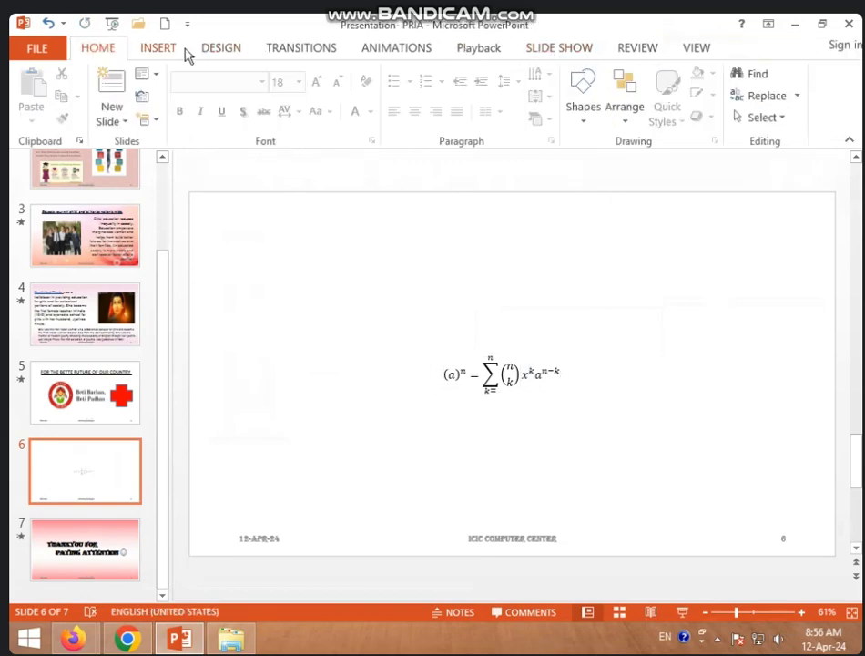
Browse the ready-made equation gallery and close it without inserting anything.
{"action": "left_click", "coordinate": [182, 51]}
{"action": "left_click", "coordinate": [712, 119]}
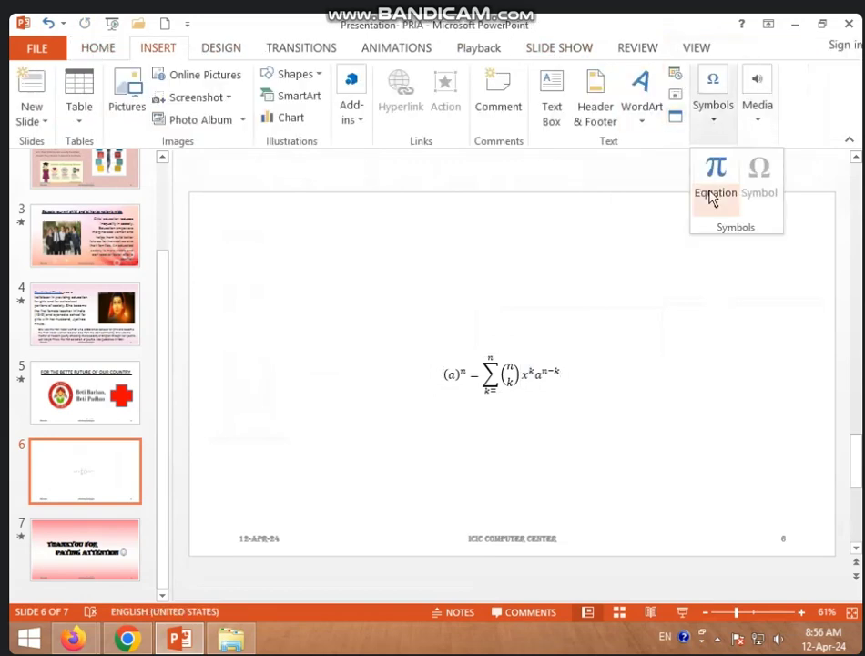
{"action": "left_click", "coordinate": [713, 205]}
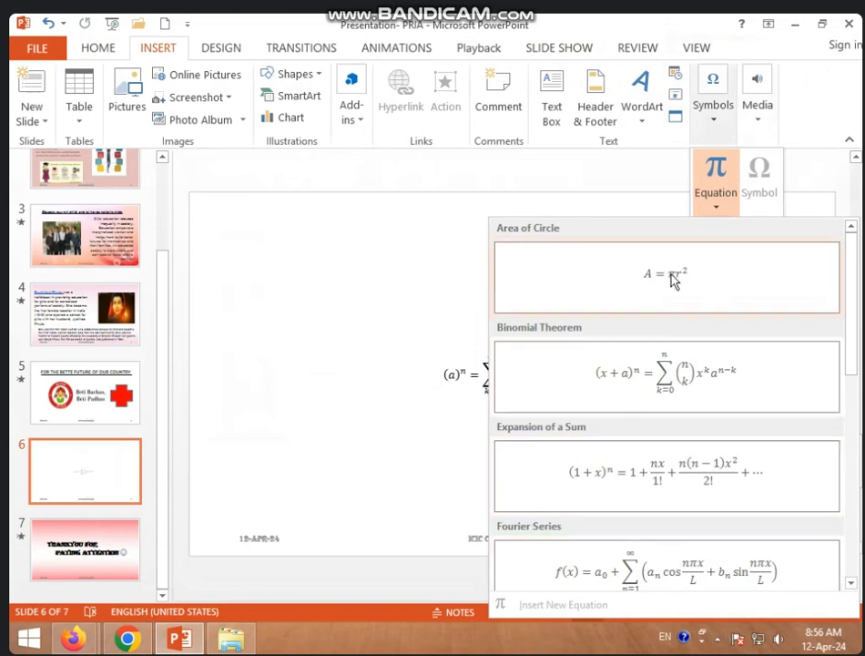
{"action": "left_click", "coordinate": [315, 310]}
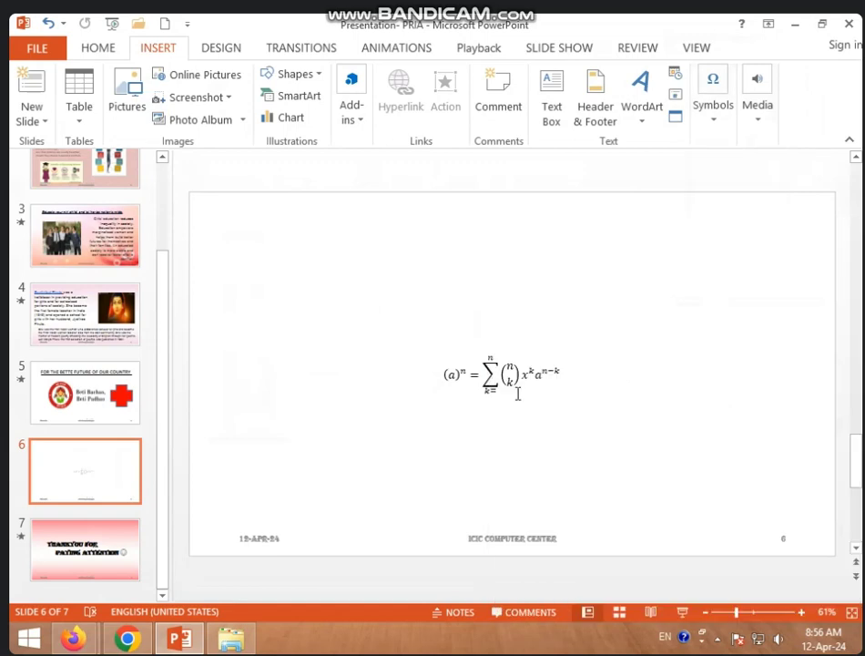
Insert the Wingdings circled 6 symbol (code 145) right after (a) in the equation.
{"action": "left_click", "coordinate": [460, 380]}
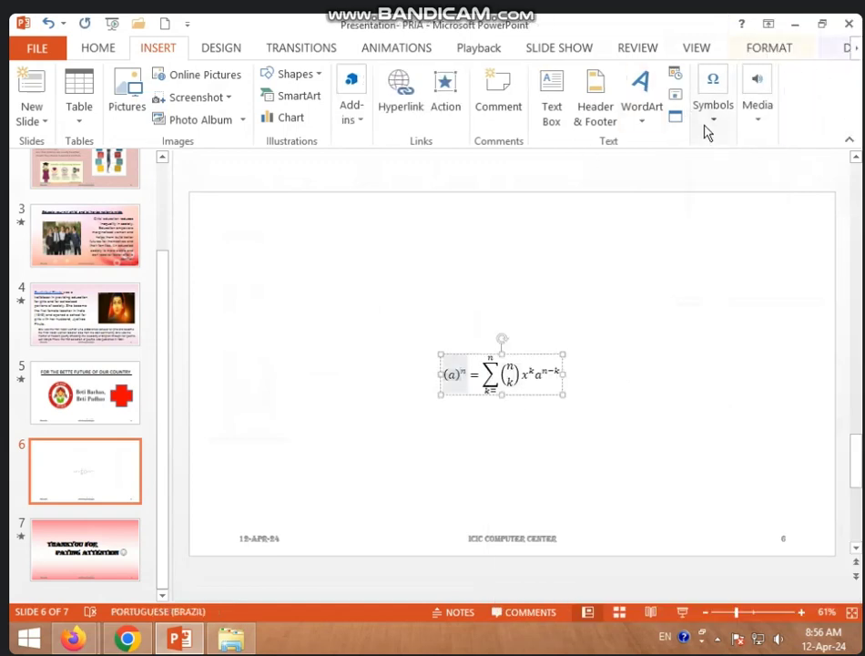
{"action": "left_click", "coordinate": [712, 116]}
{"action": "left_click", "coordinate": [765, 190]}
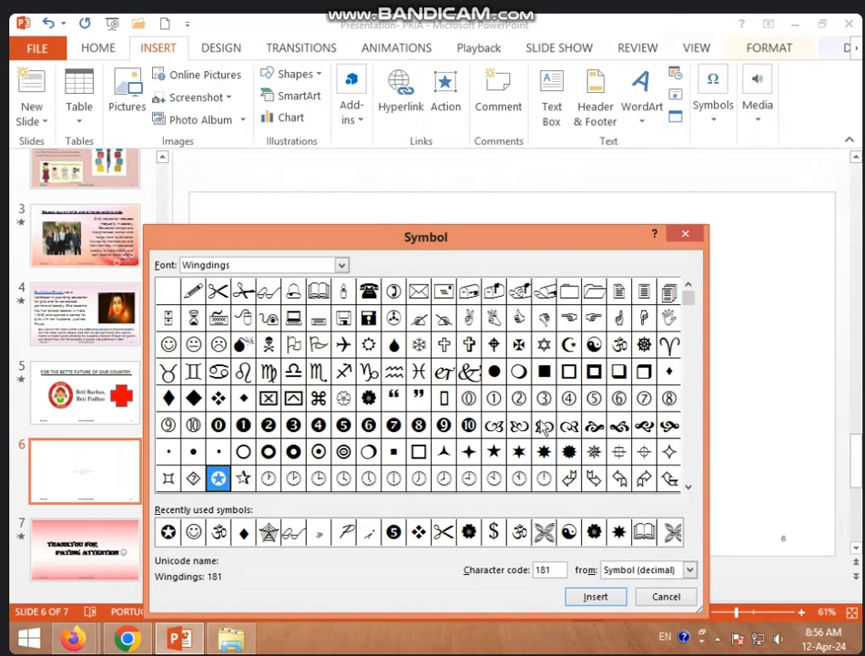
{"action": "left_click", "coordinate": [368, 425]}
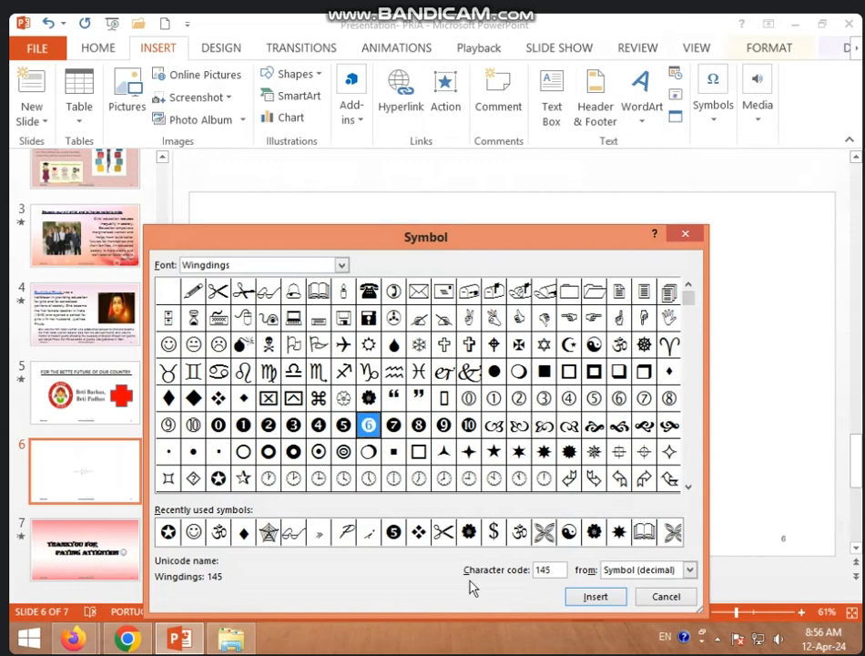
{"action": "left_click", "coordinate": [605, 598]}
{"action": "left_click", "coordinate": [684, 235]}
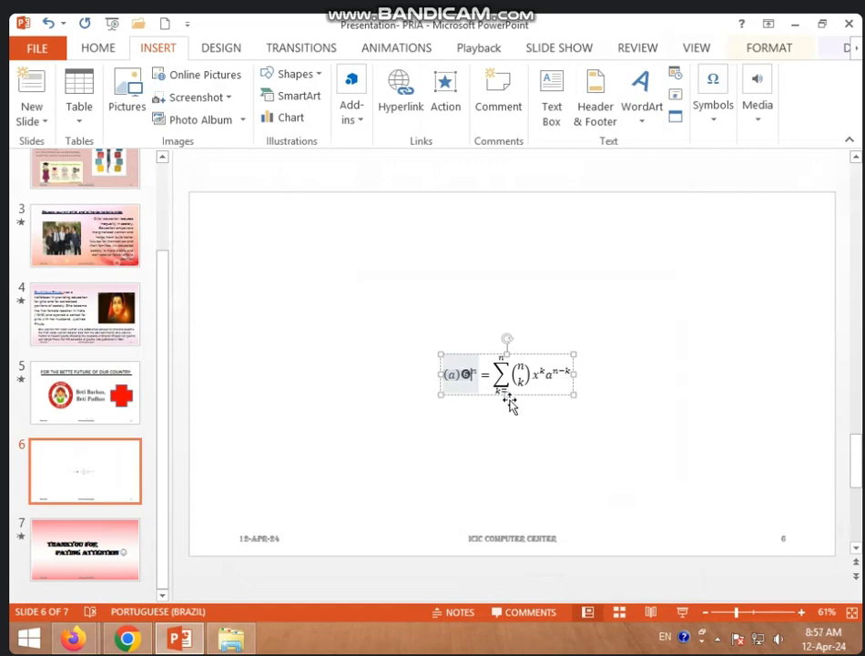
Try the Online Video YouTube search, close it without inserting, and reopen the Media choices.
{"action": "left_click", "coordinate": [633, 321]}
{"action": "left_click", "coordinate": [761, 128]}
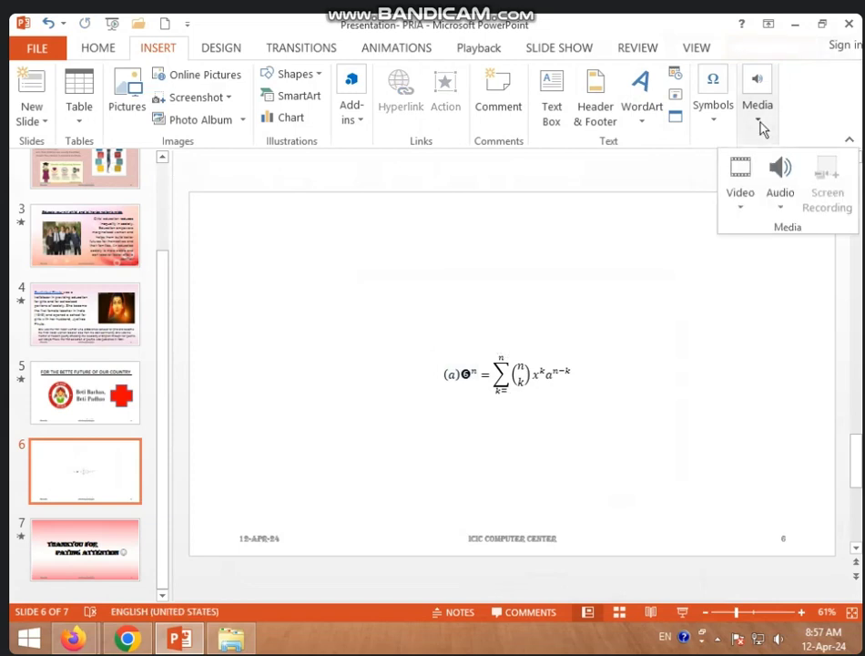
{"action": "left_click", "coordinate": [738, 211]}
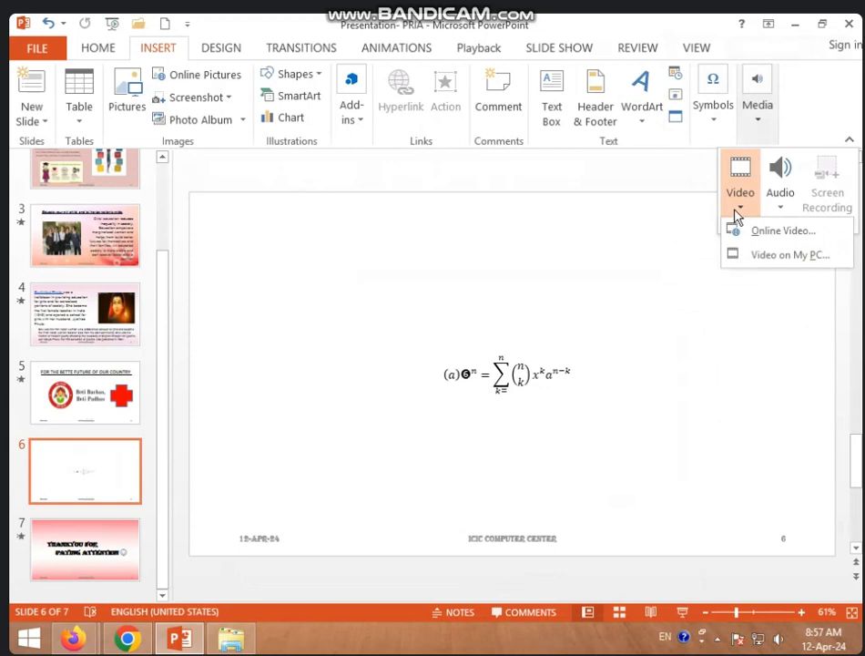
{"action": "left_click", "coordinate": [809, 234]}
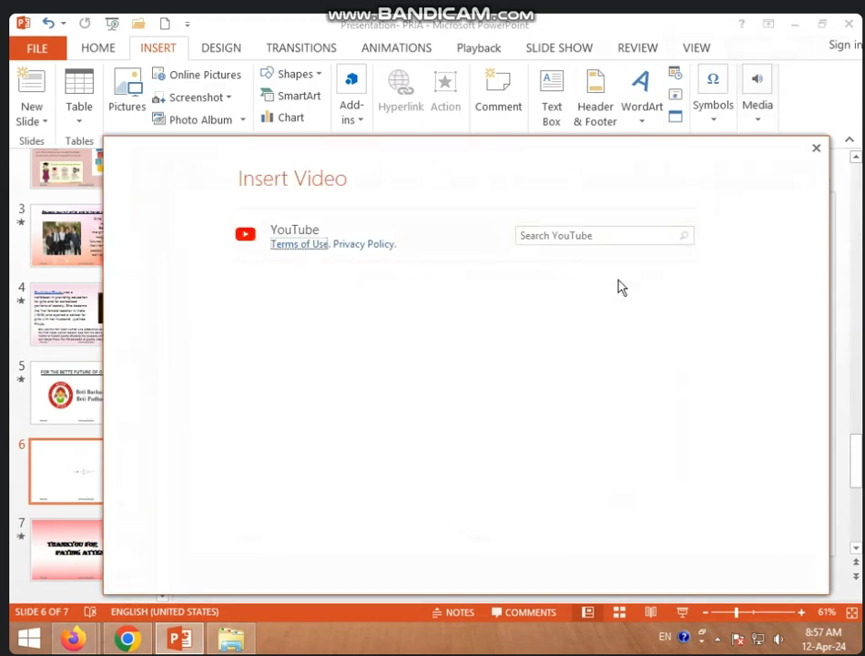
{"action": "left_click", "coordinate": [624, 235]}
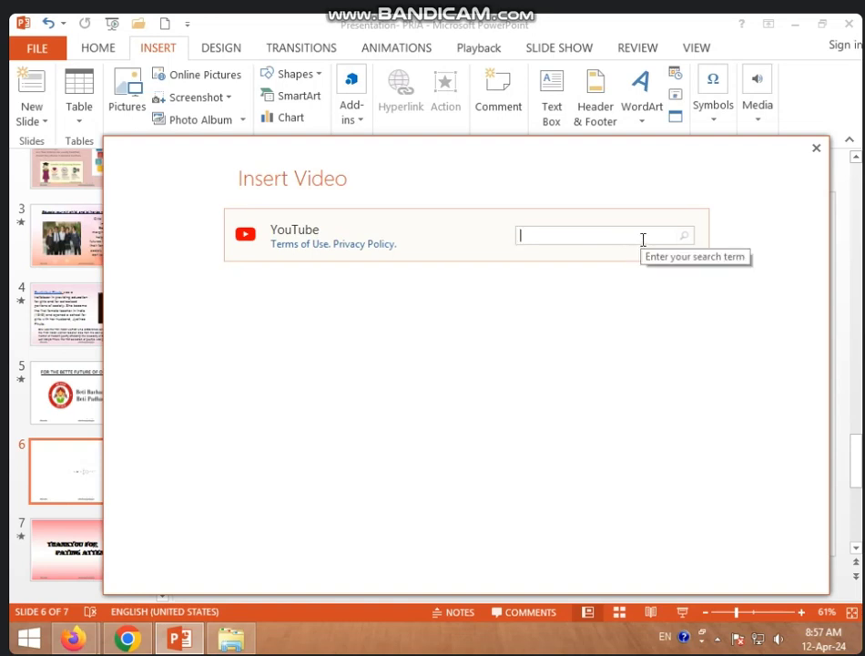
{"action": "left_click", "coordinate": [816, 147]}
{"action": "left_click", "coordinate": [759, 127]}
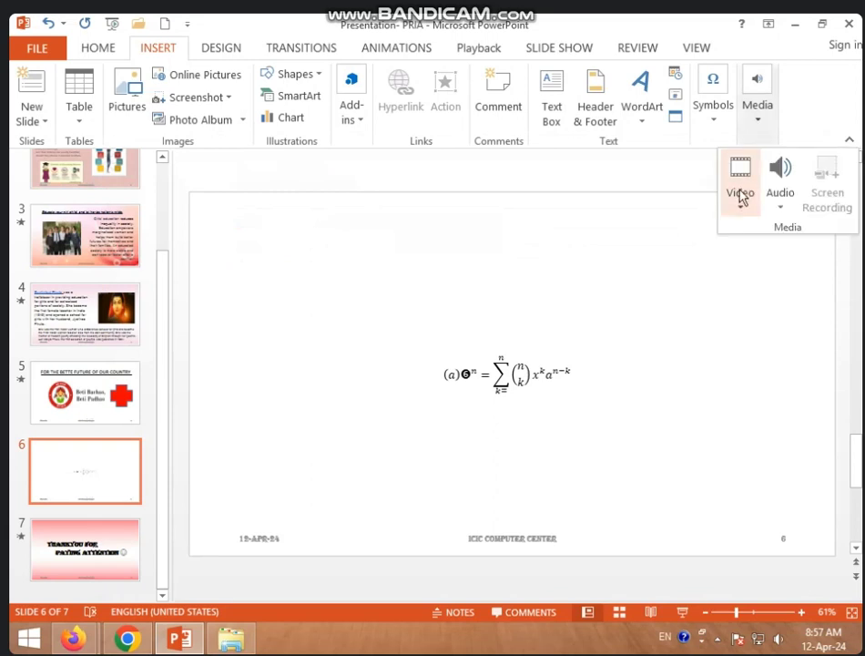
Look through the Video and Audio insertion choices, then dismiss them without inserting.
{"action": "left_click", "coordinate": [740, 206]}
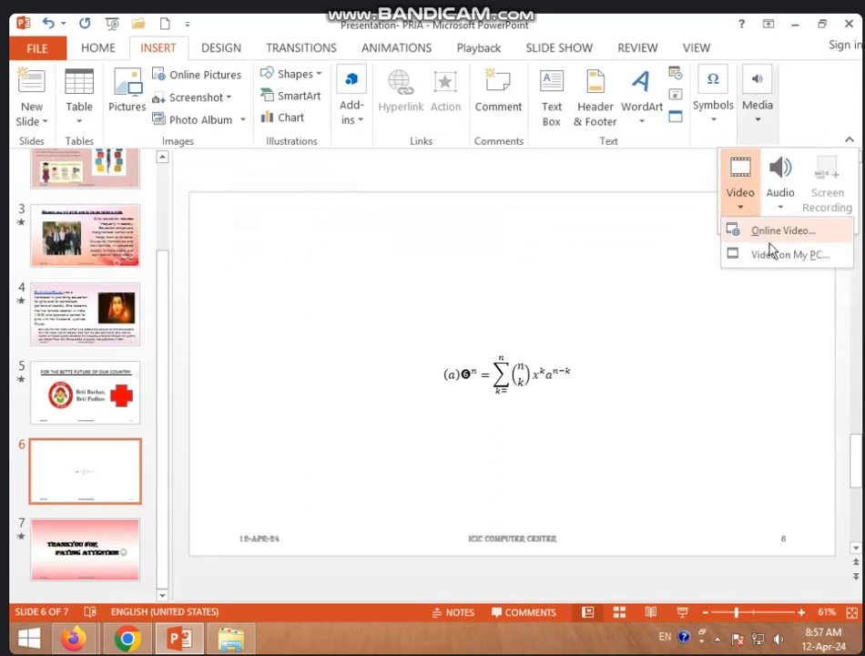
{"action": "left_click", "coordinate": [778, 206]}
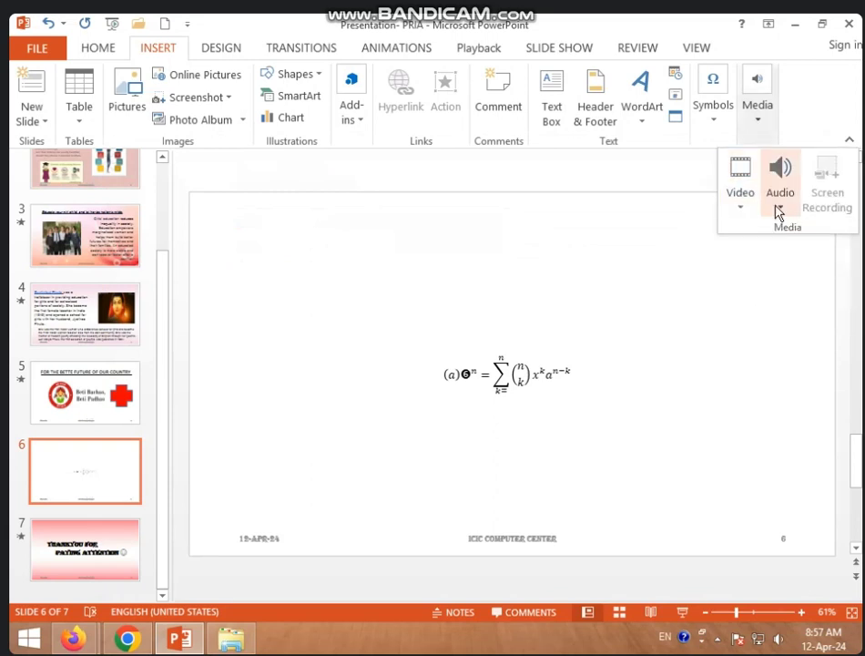
{"action": "left_click", "coordinate": [779, 207]}
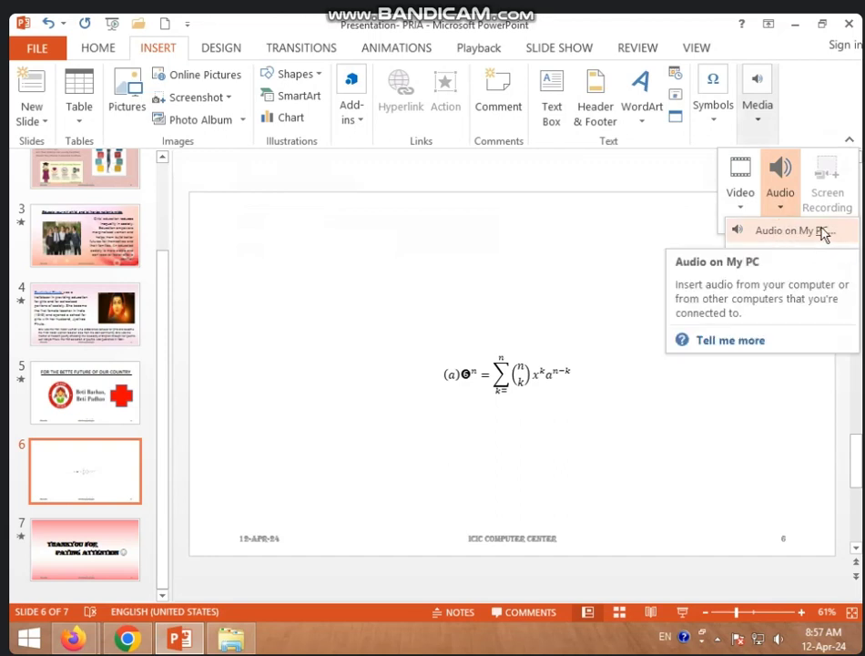
{"action": "left_click", "coordinate": [586, 290]}
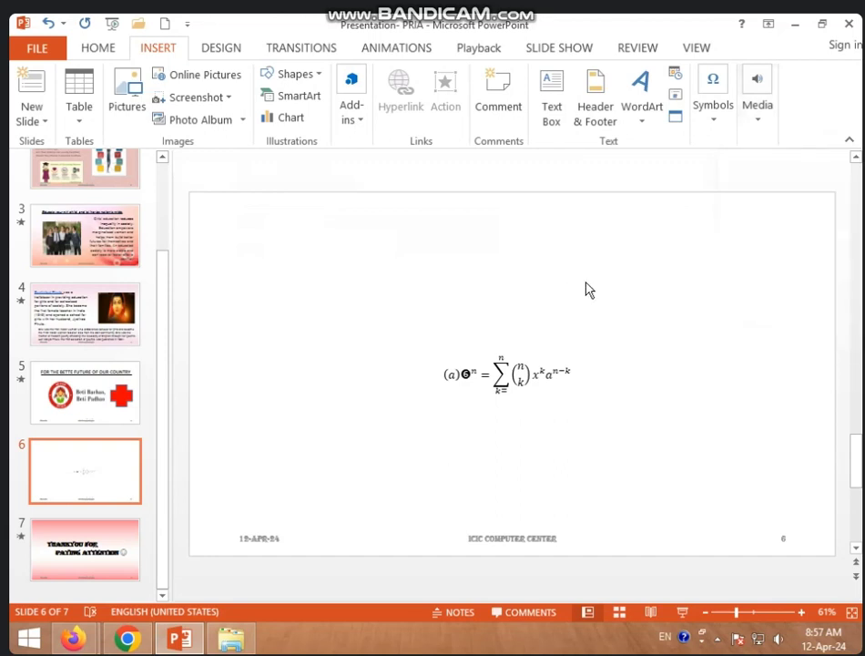
Review the Audio options again, close them unused, and look at the Design themes.
{"action": "left_click", "coordinate": [754, 117]}
{"action": "left_click", "coordinate": [772, 215]}
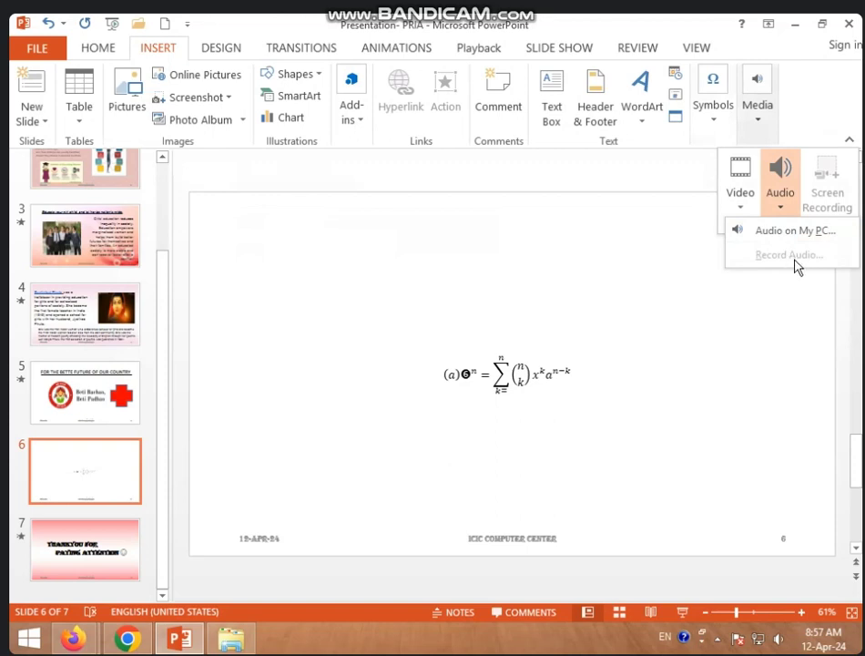
{"action": "left_click", "coordinate": [613, 334]}
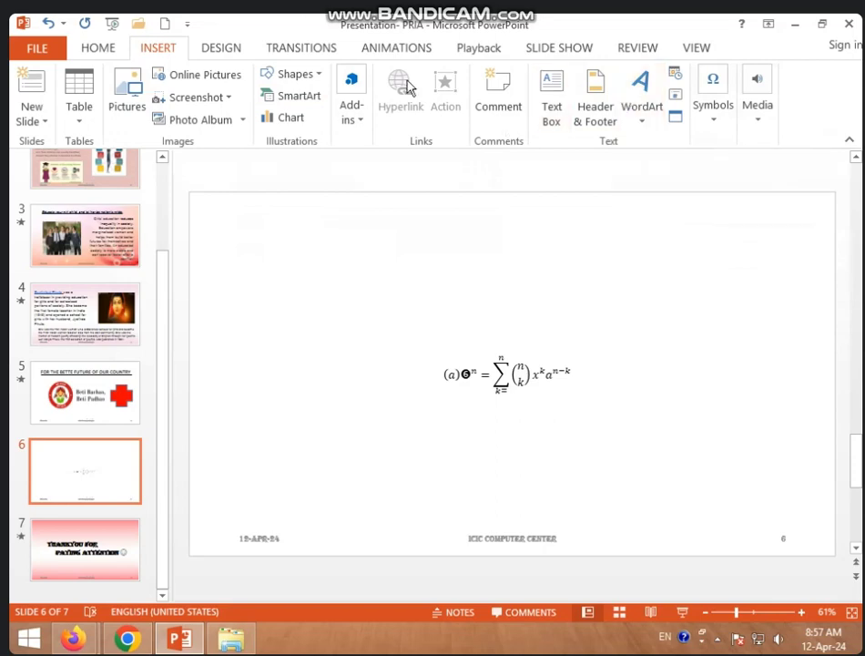
{"action": "left_click", "coordinate": [218, 57]}
{"action": "left_click", "coordinate": [188, 56]}
{"action": "left_click", "coordinate": [588, 117]}
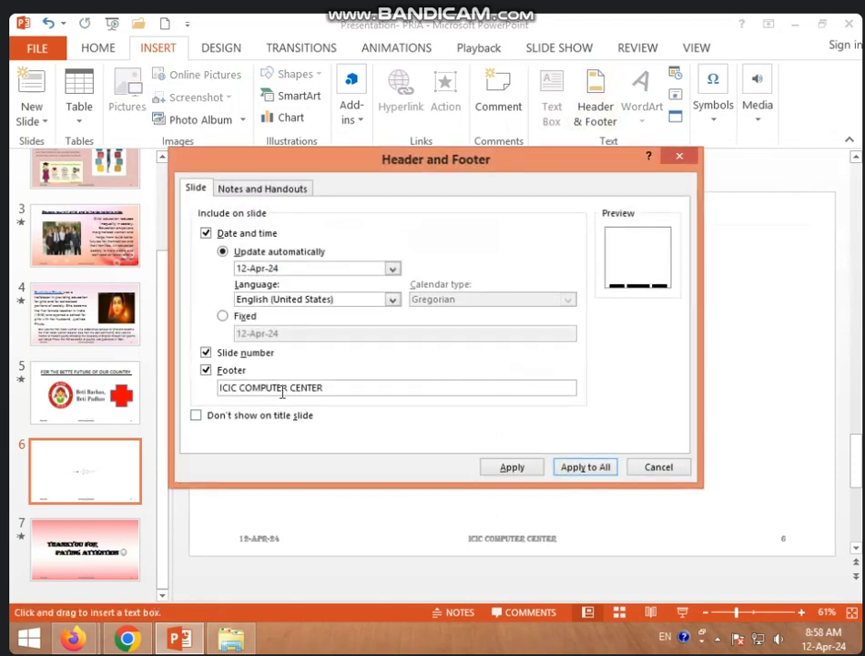
{"action": "left_click", "coordinate": [327, 390]}
{"action": "left_click", "coordinate": [651, 467]}
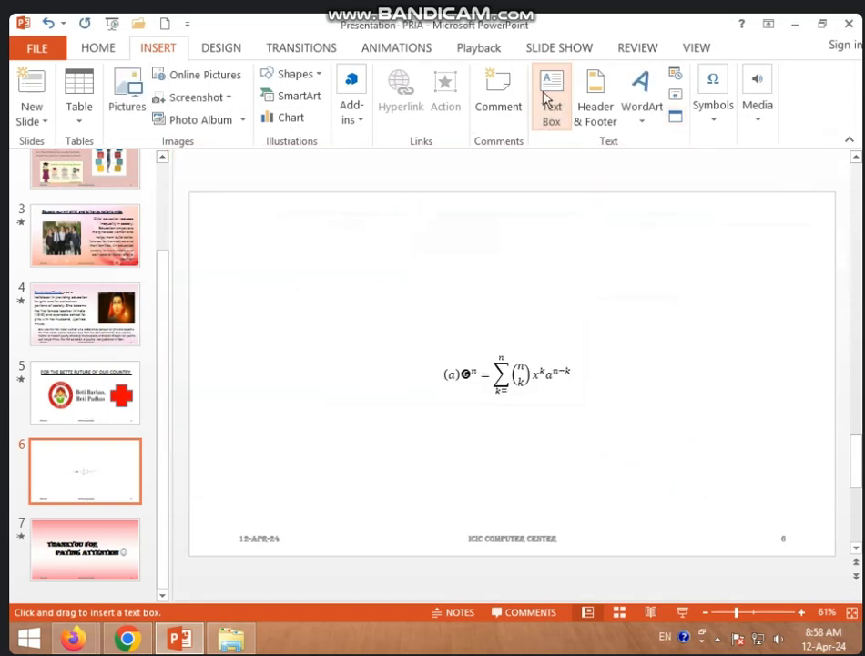
{"action": "left_click", "coordinate": [232, 50]}
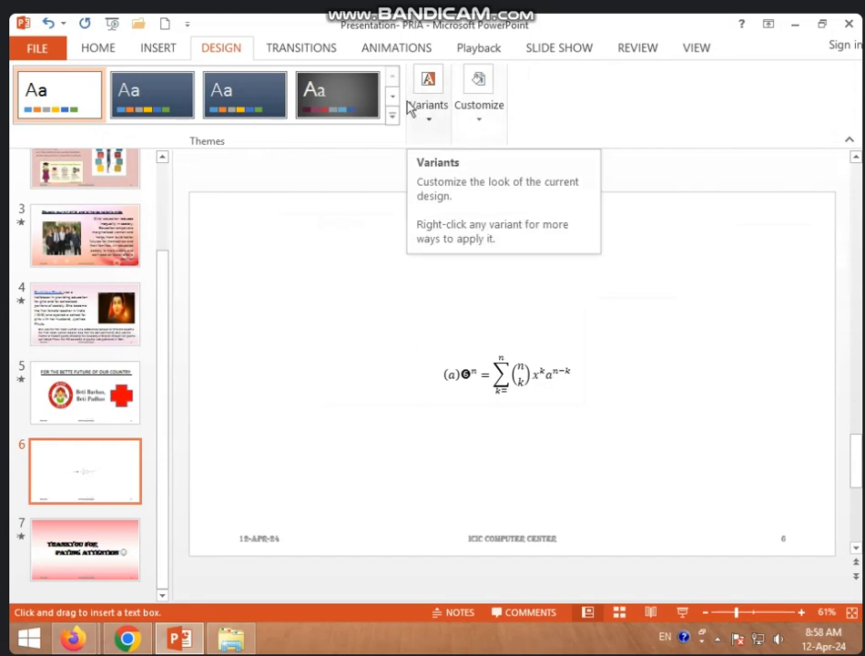
Look over the slide transitions, then display the animation options for slide 6.
{"action": "left_click", "coordinate": [307, 50]}
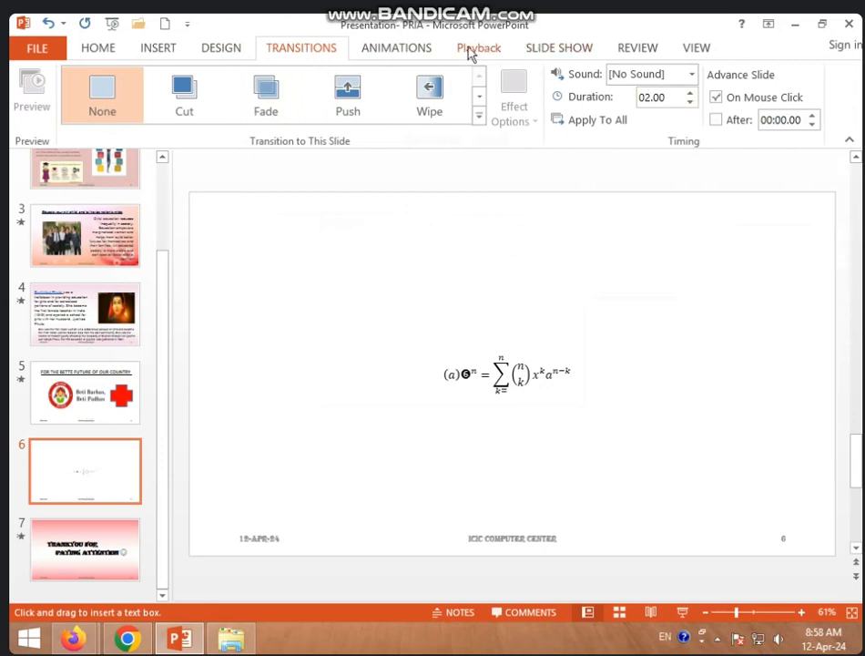
{"action": "left_click", "coordinate": [396, 47]}
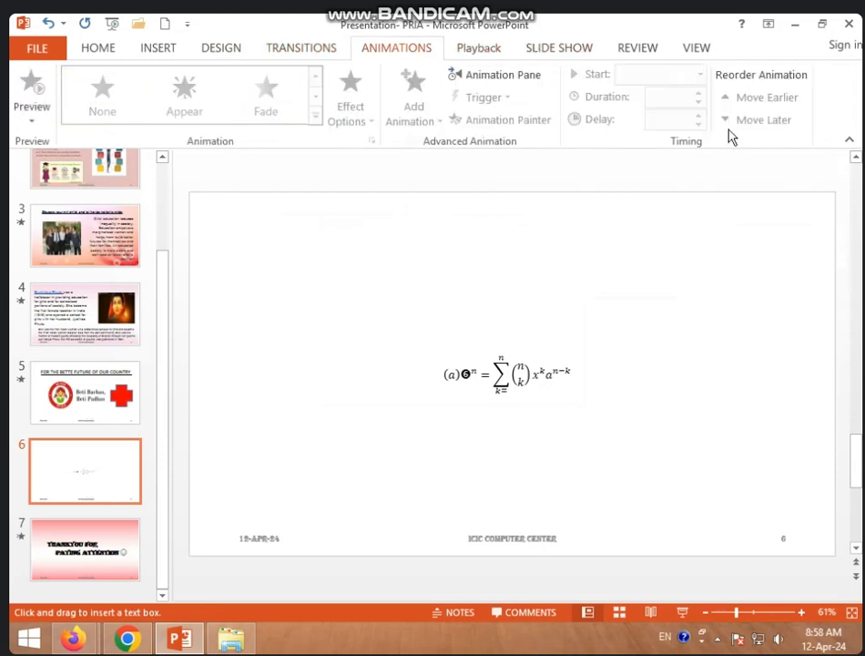